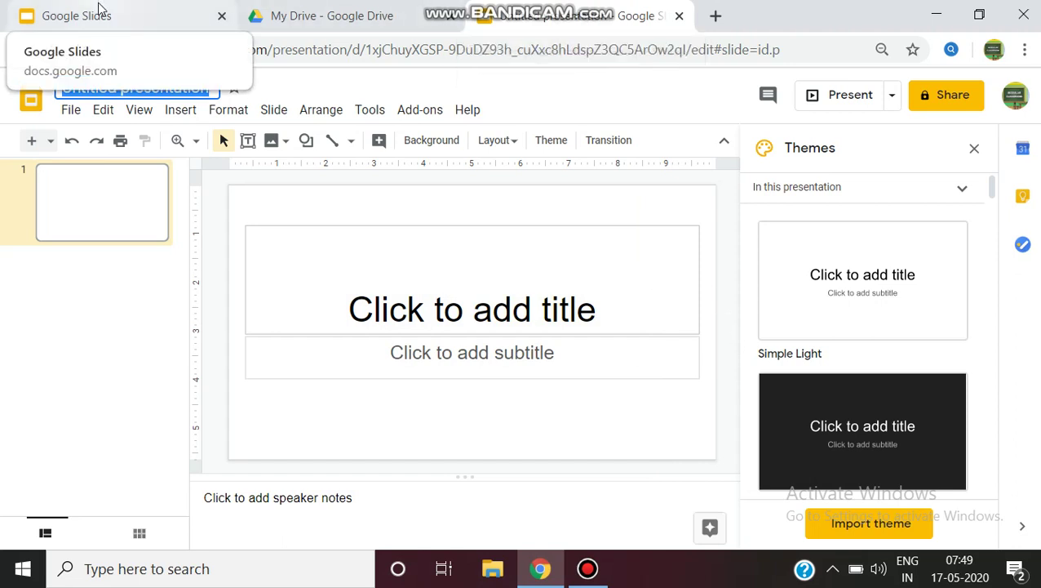
Step: Switch to My Drive in Google Drive and create a new Google Slides presentation from there
{"action": "left_click", "coordinate": [337, 21]}
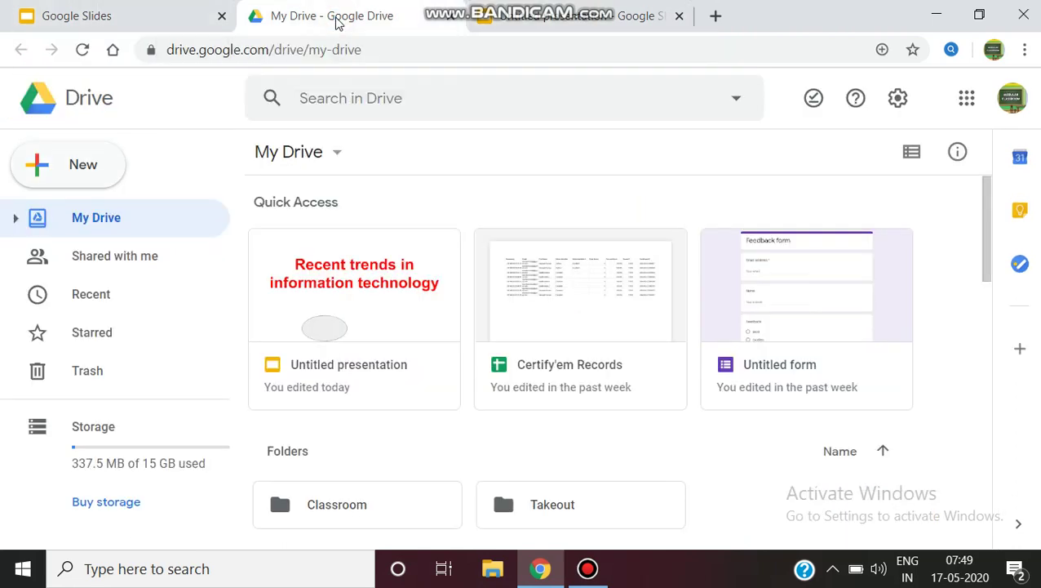
{"action": "left_click", "coordinate": [107, 167]}
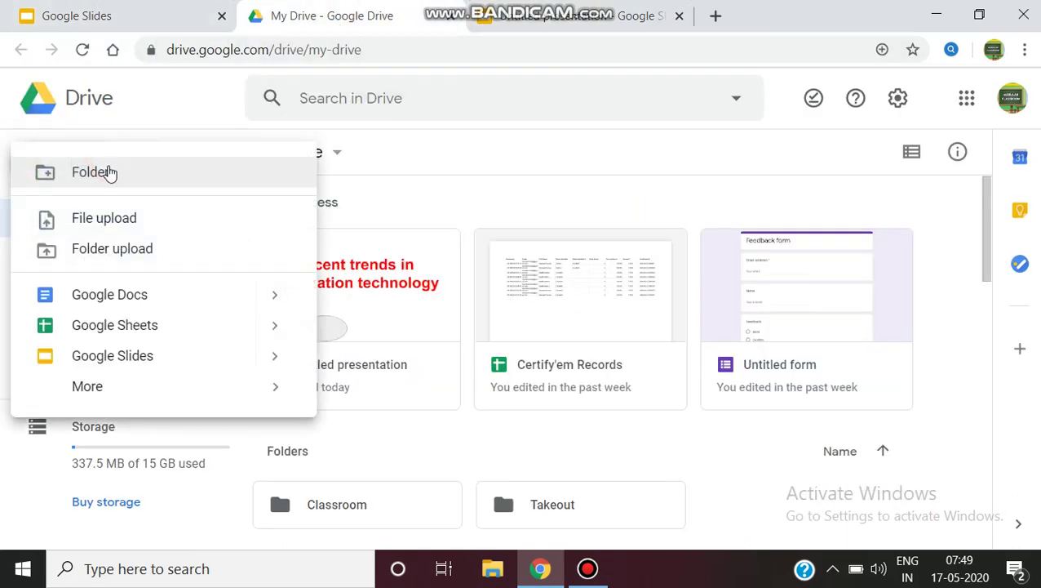
{"action": "left_click", "coordinate": [149, 366]}
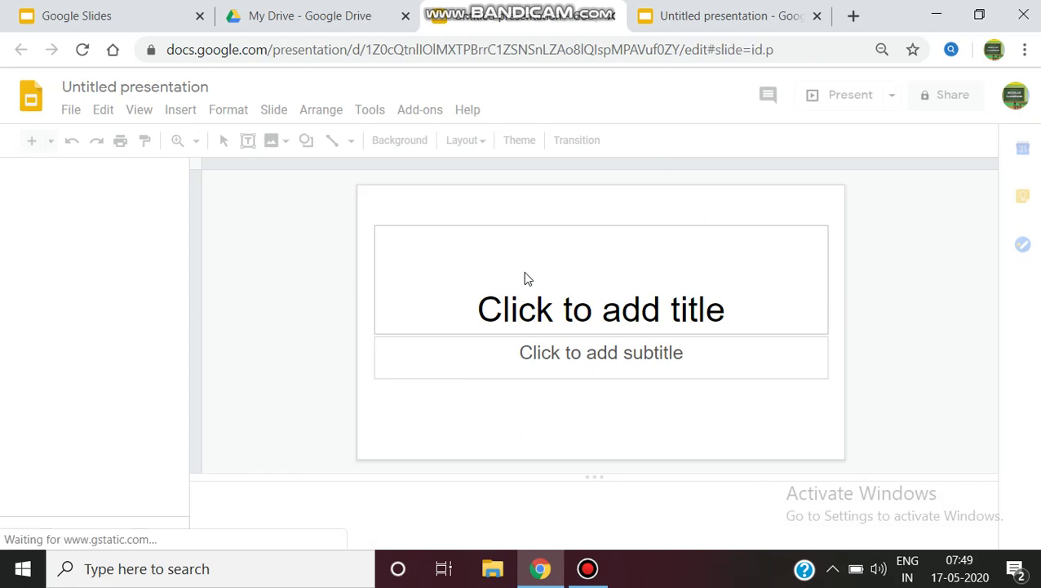
Step: Open slides.google.com in a new browser tab and create a blank presentation from the Slides home page
{"action": "left_click", "coordinate": [57, 14]}
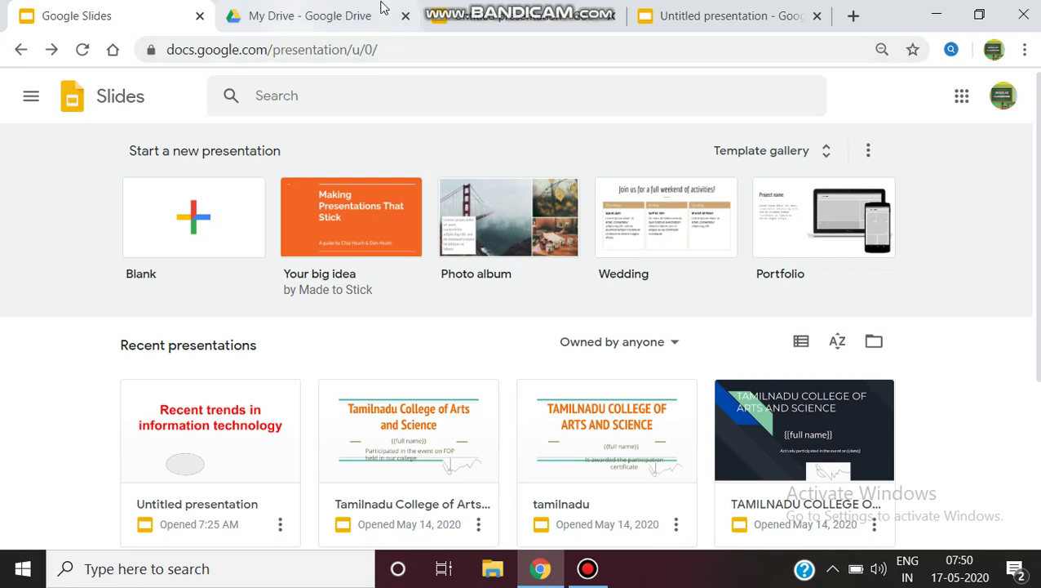
{"action": "left_click", "coordinate": [853, 18]}
{"action": "type", "text": "sli"}
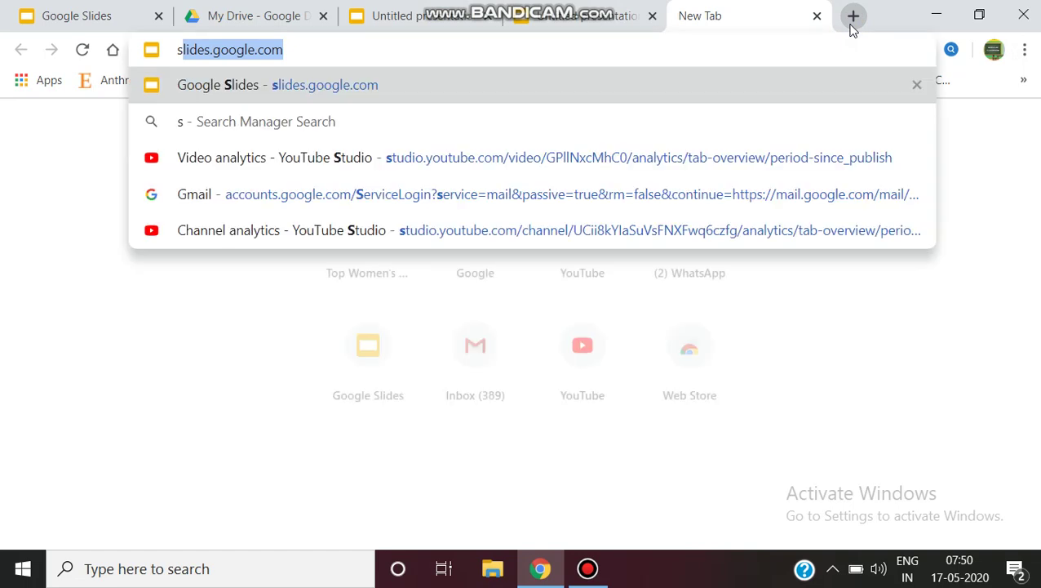
{"action": "type", "text": "de"}
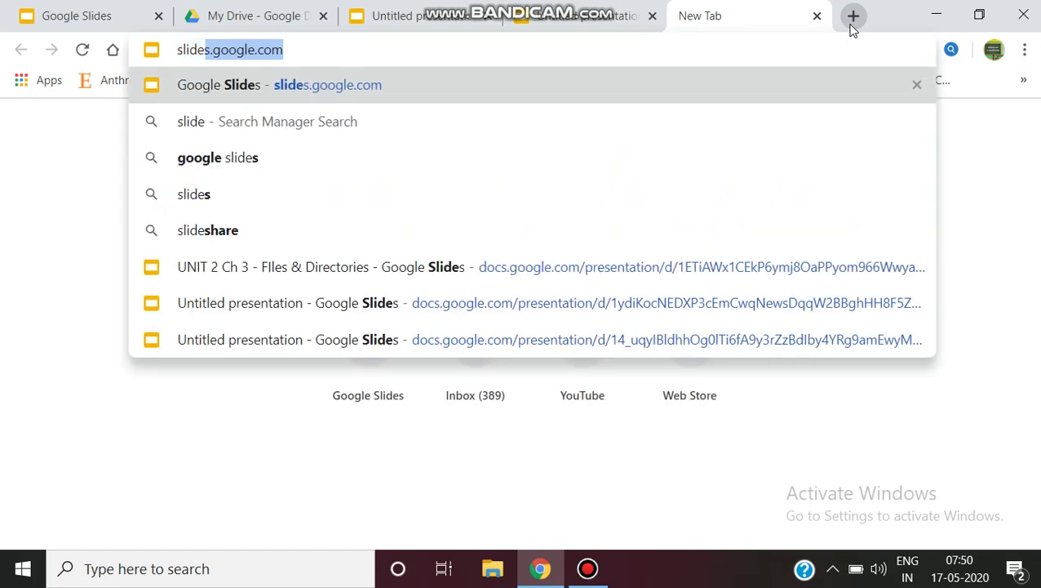
{"action": "key", "text": "Right"}
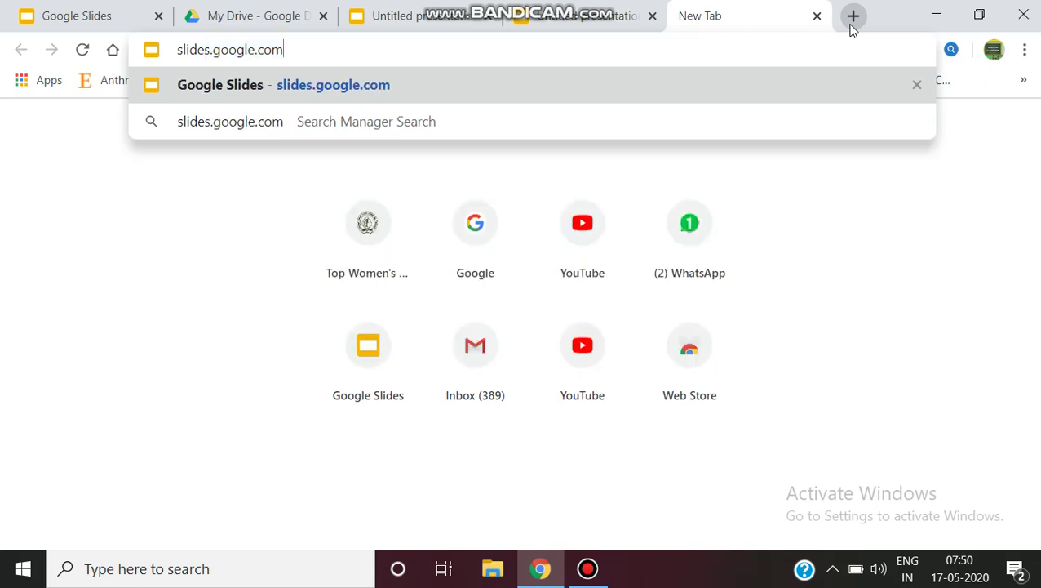
{"action": "key", "text": "Return"}
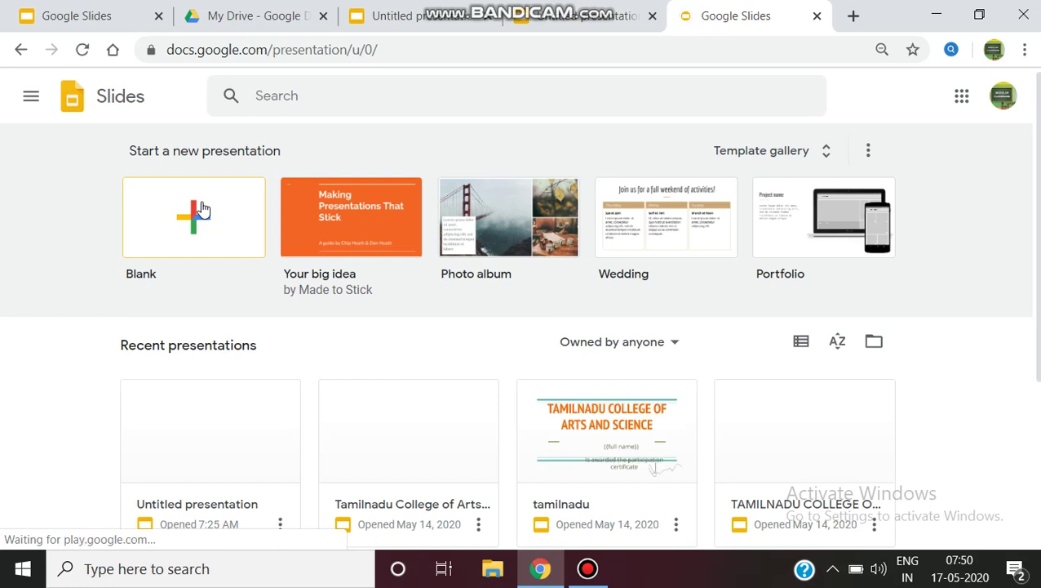
{"action": "left_click", "coordinate": [203, 210]}
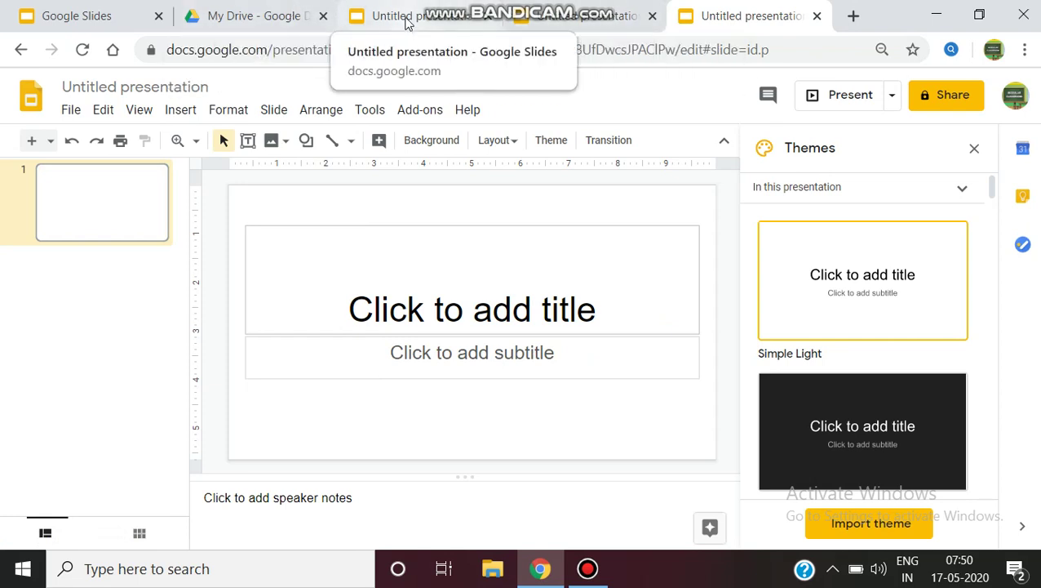
Step: Close the two extra blank presentations, leaving only the originally opened untitled presentation
{"action": "left_click", "coordinate": [818, 17]}
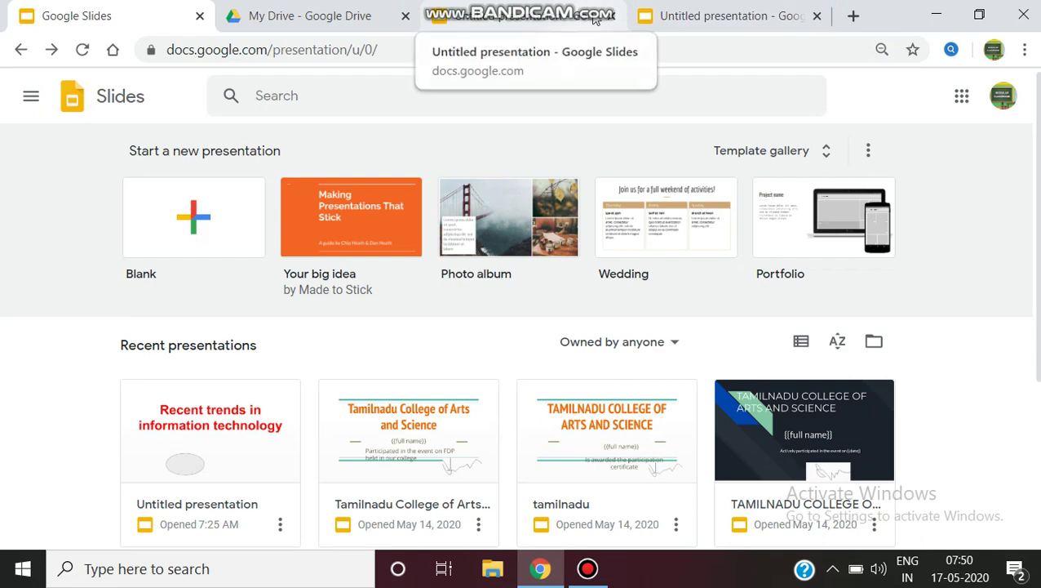
{"action": "left_click", "coordinate": [612, 14]}
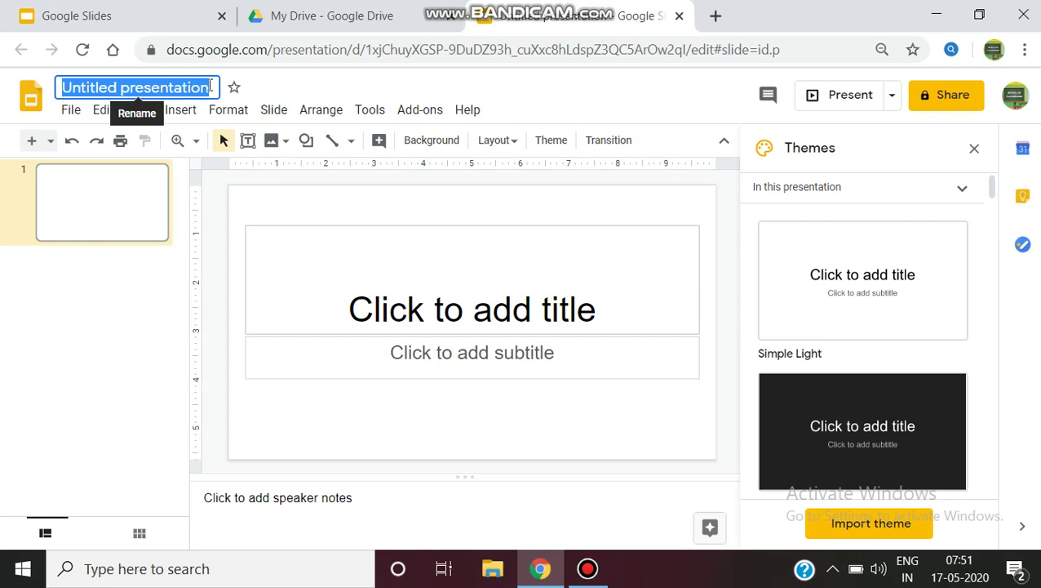
Step: Rename the untitled presentation as mypresentation
{"action": "key", "text": "BackSpace"}
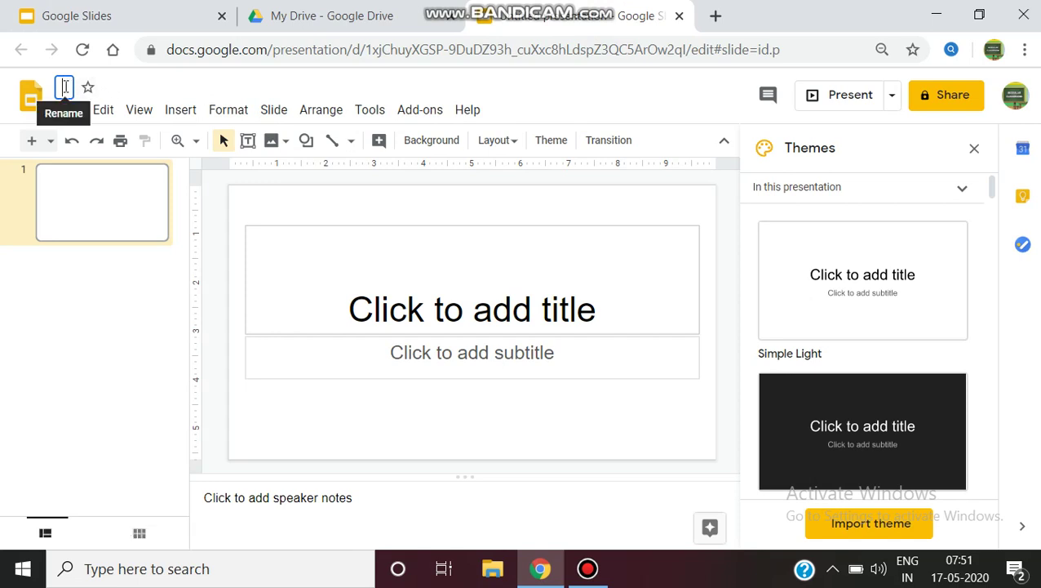
{"action": "type", "text": "mypre"}
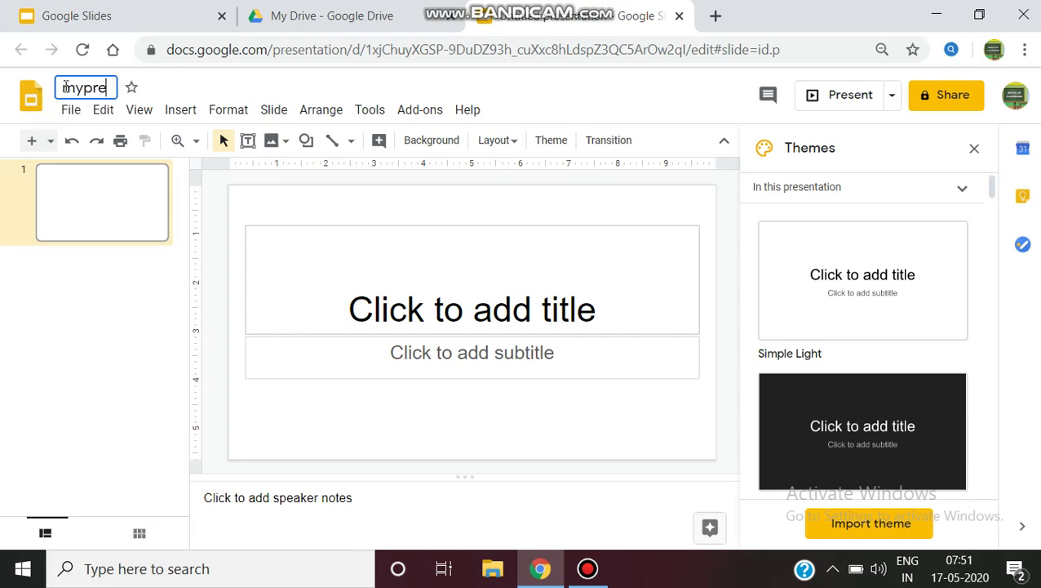
{"action": "type", "text": "senta"}
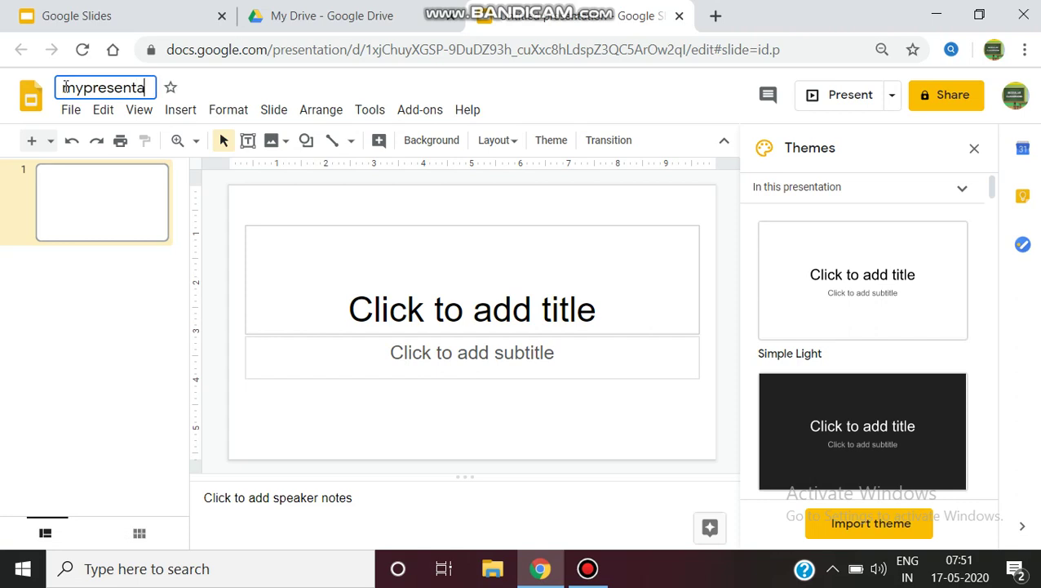
{"action": "type", "text": "tion"}
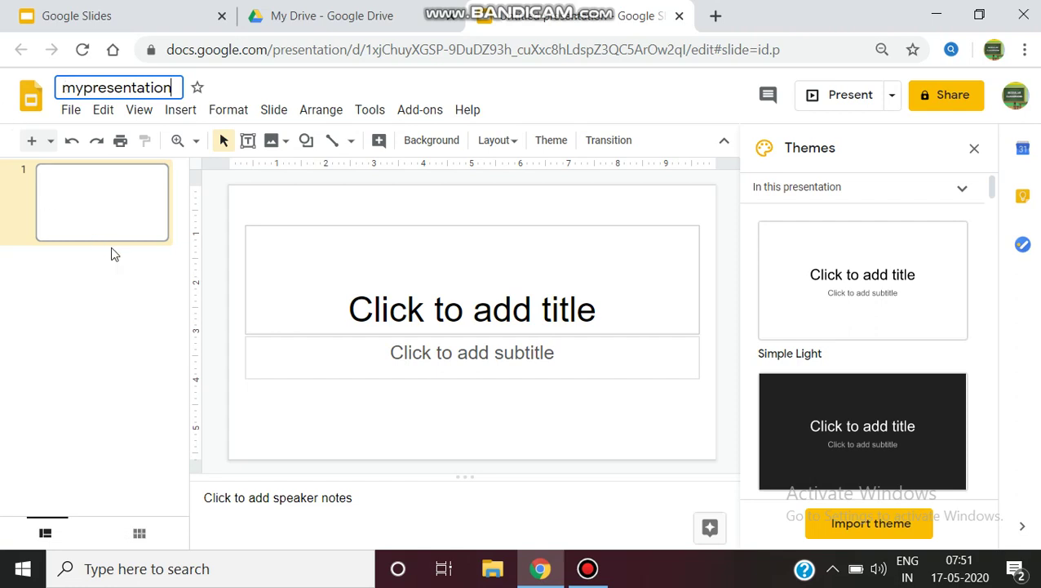
{"action": "left_click", "coordinate": [287, 274]}
{"action": "left_click", "coordinate": [288, 274]}
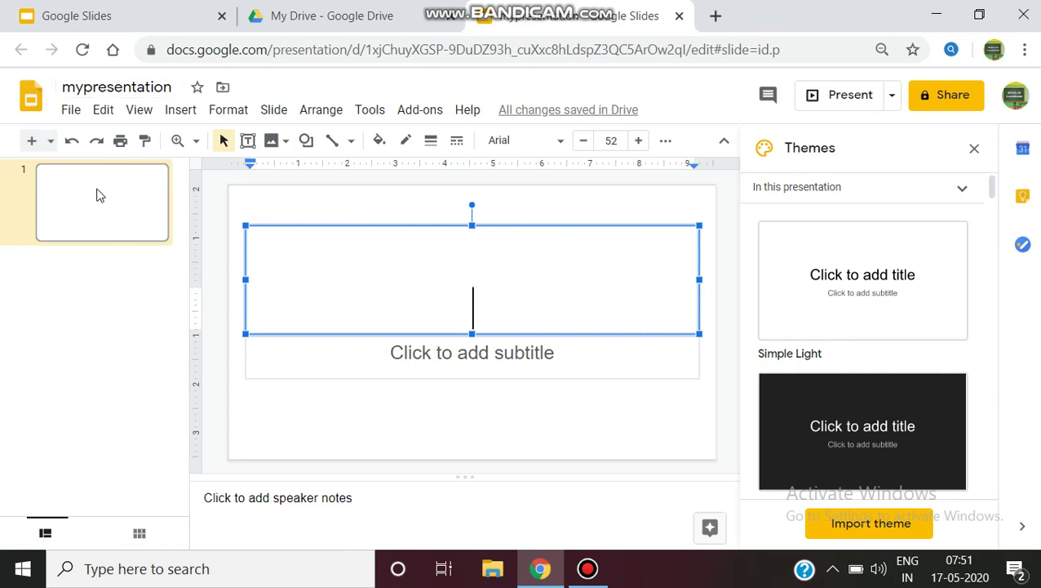
Step: Add three new slides after the first one, using the Title slide layout for the third slide
{"action": "left_click", "coordinate": [35, 143]}
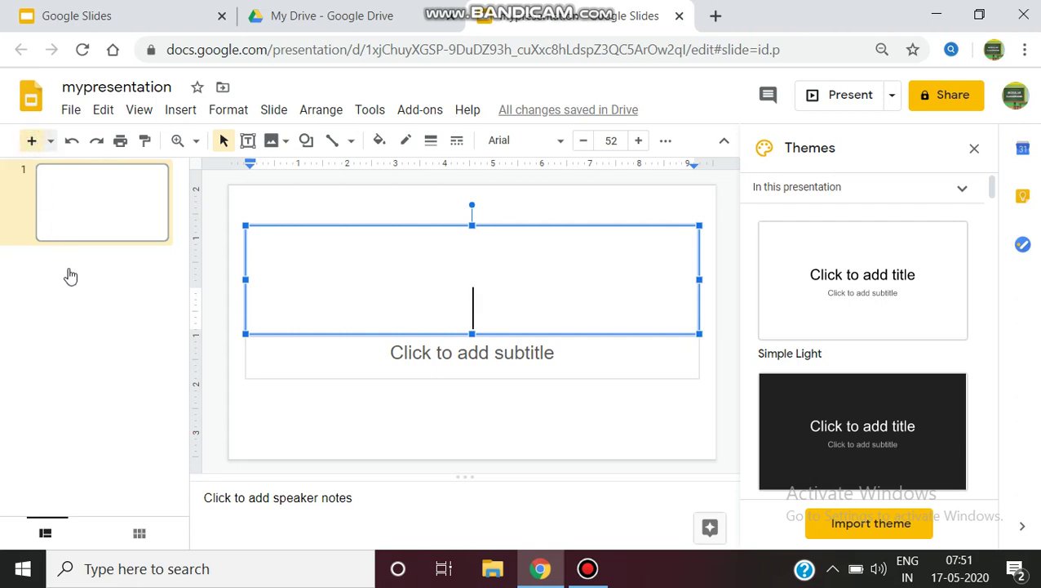
{"action": "left_click", "coordinate": [35, 143]}
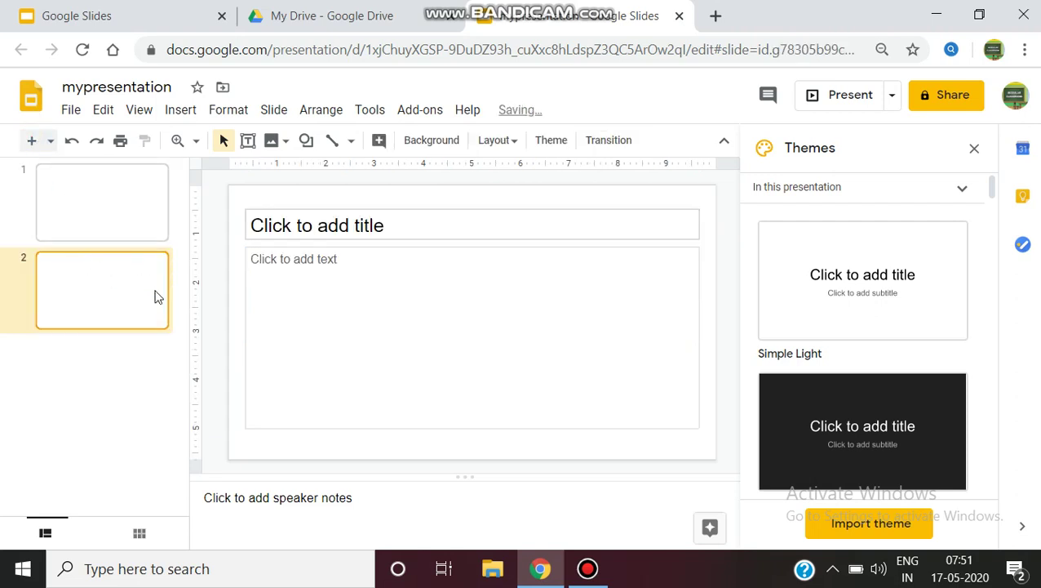
{"action": "left_click", "coordinate": [52, 144]}
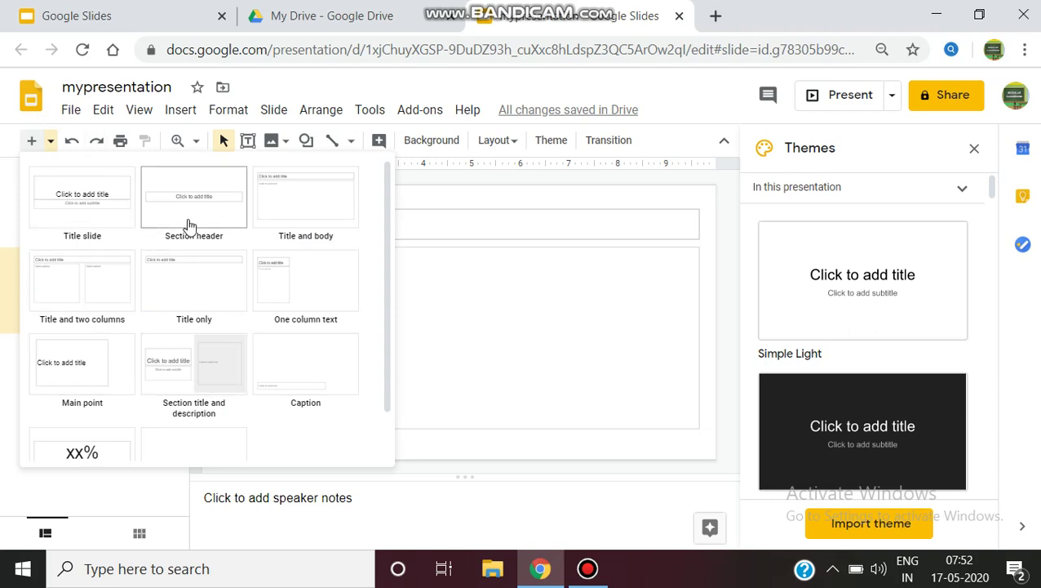
{"action": "left_click", "coordinate": [82, 194]}
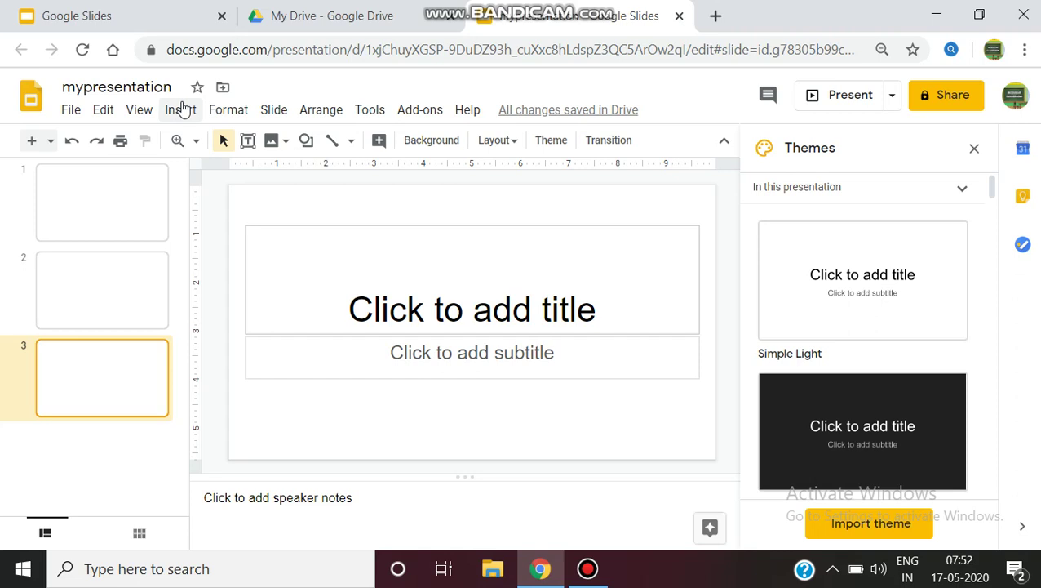
{"action": "left_click", "coordinate": [267, 116]}
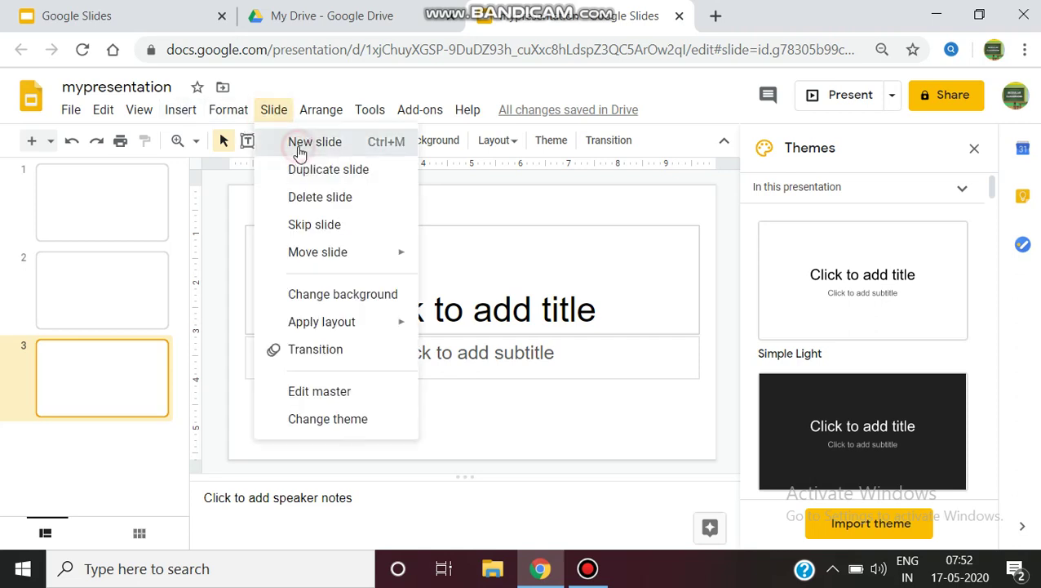
{"action": "left_click", "coordinate": [297, 144]}
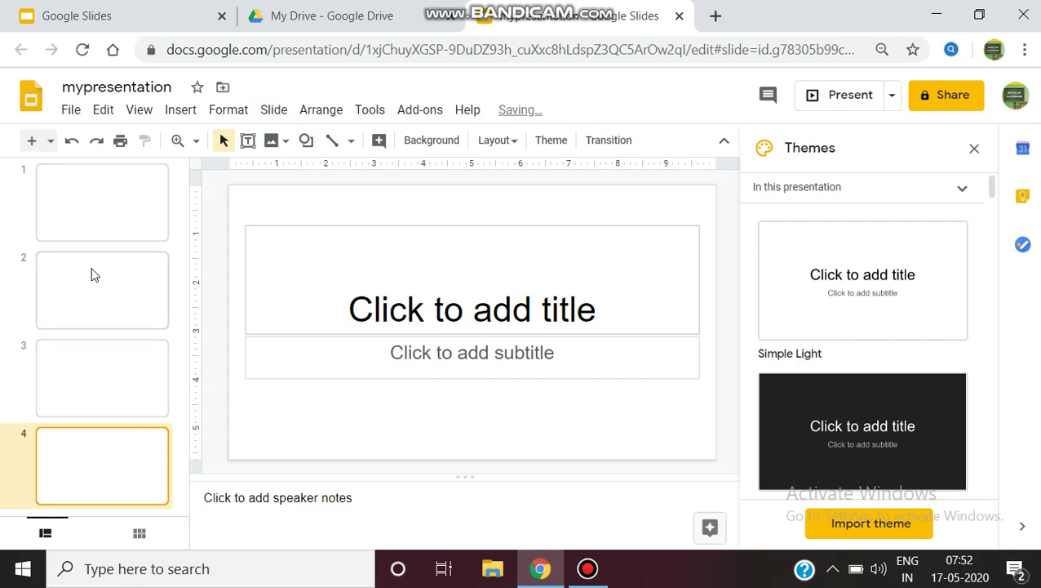
Step: Enter "Recent Trends in Information Technology" as the subtitle of the first slide
{"action": "left_click", "coordinate": [124, 222]}
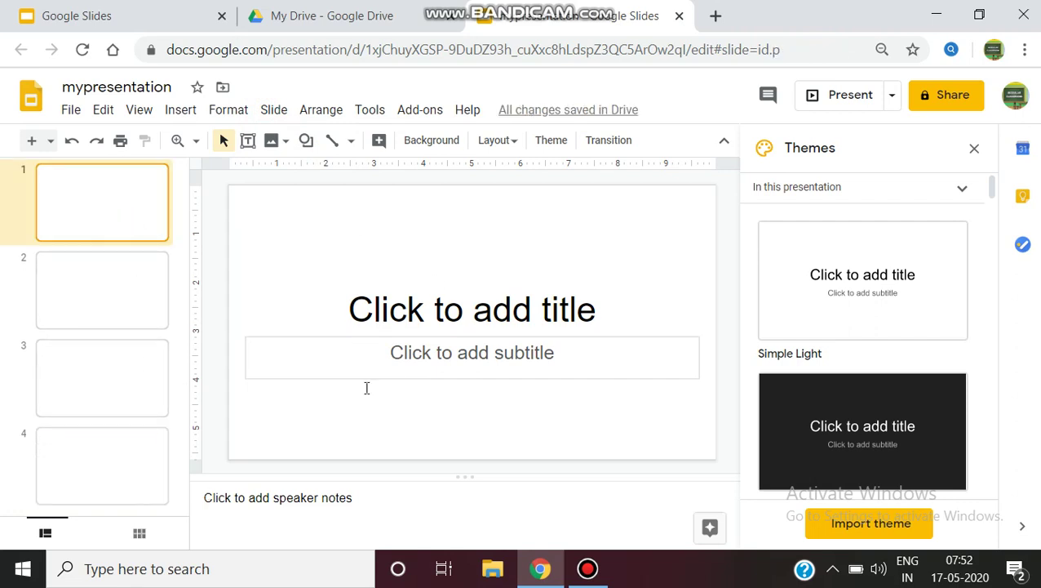
{"action": "left_click", "coordinate": [407, 353]}
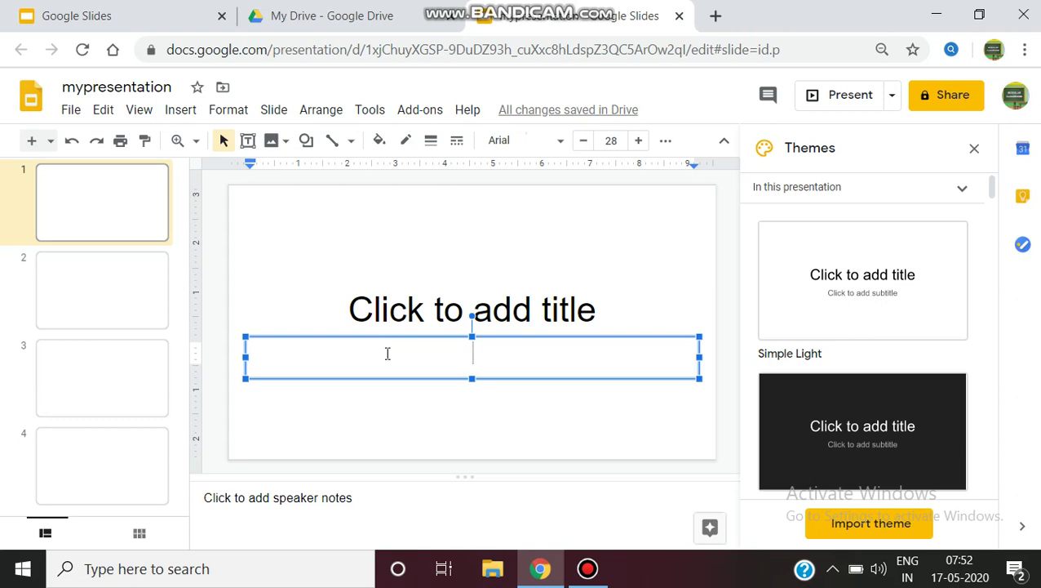
{"action": "type", "text": "Rece"}
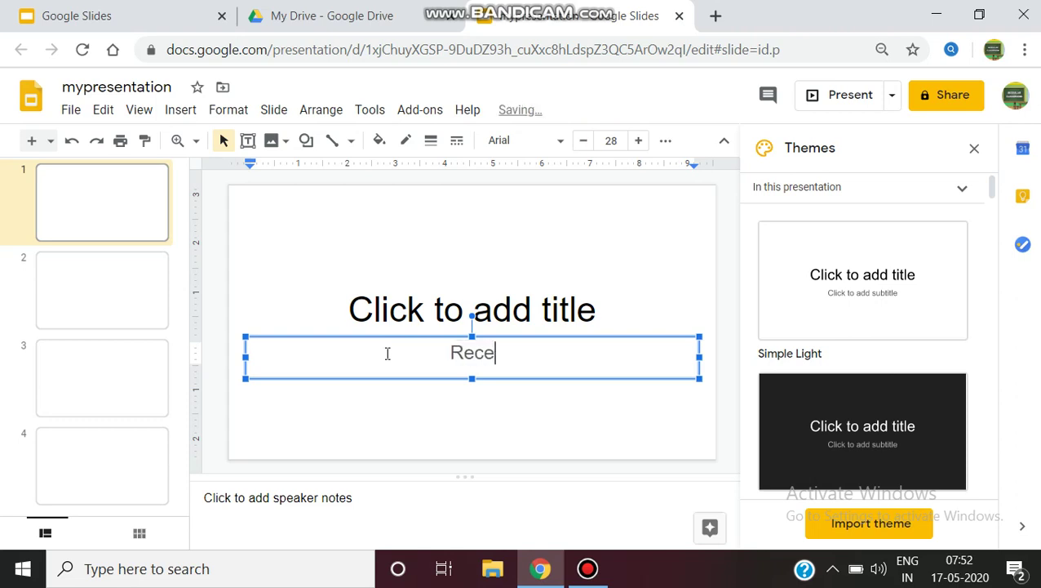
{"action": "type", "text": "nt Tren"}
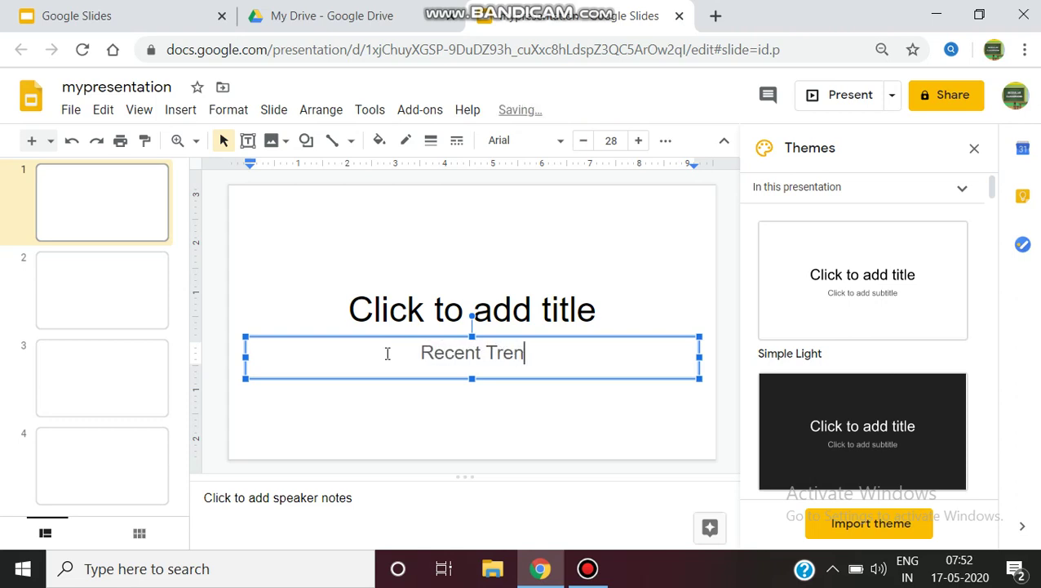
{"action": "type", "text": "ds in "}
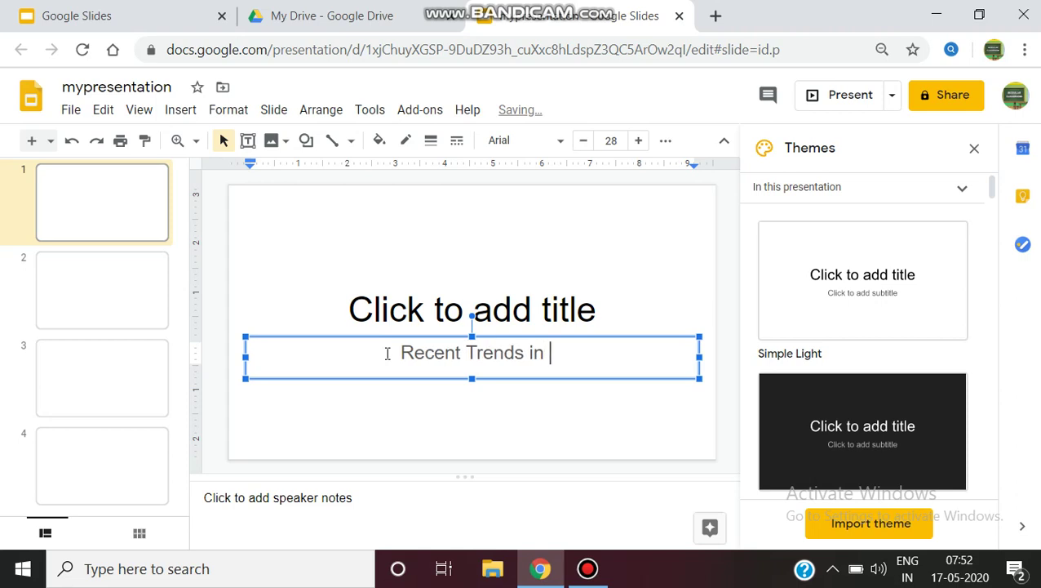
{"action": "type", "text": "Informa"}
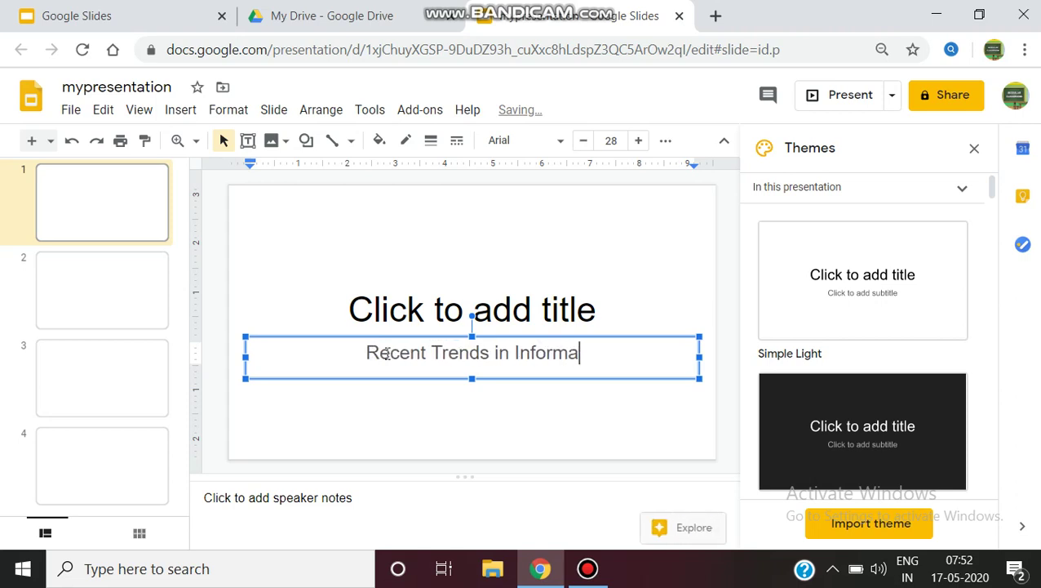
{"action": "type", "text": "tion "}
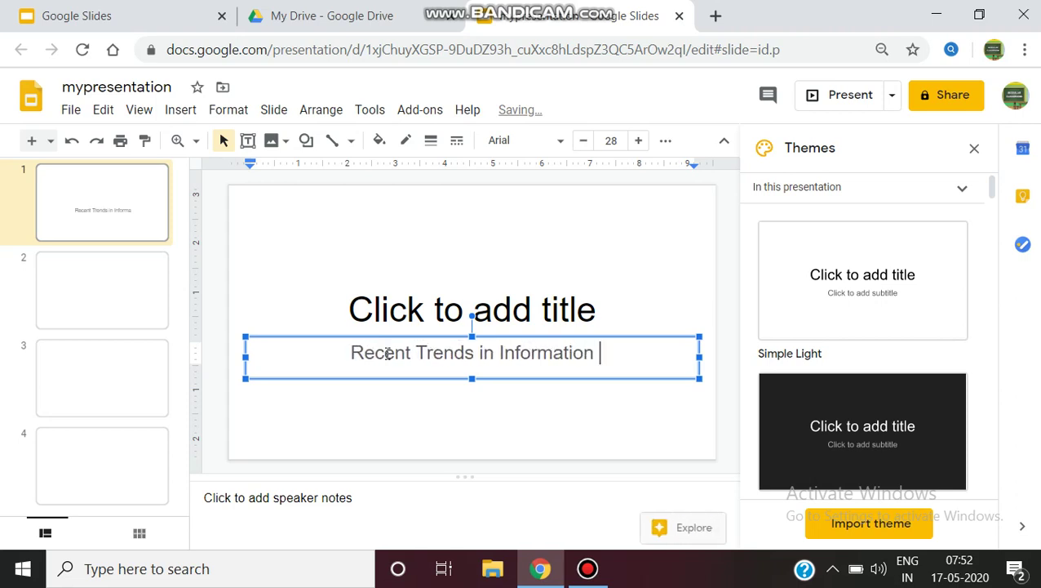
{"action": "type", "text": "Technology"}
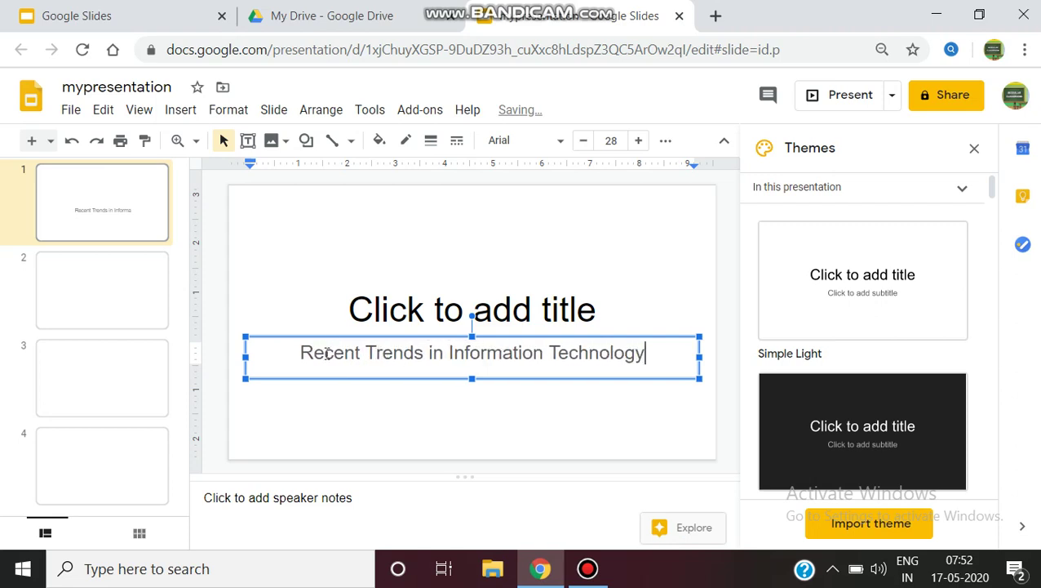
Step: Move the first slide's subtitle box slightly down and left, and undo the further move past the slide's edge
{"action": "left_click_drag", "start_coordinate": [300, 360], "coordinate": [474, 353]}
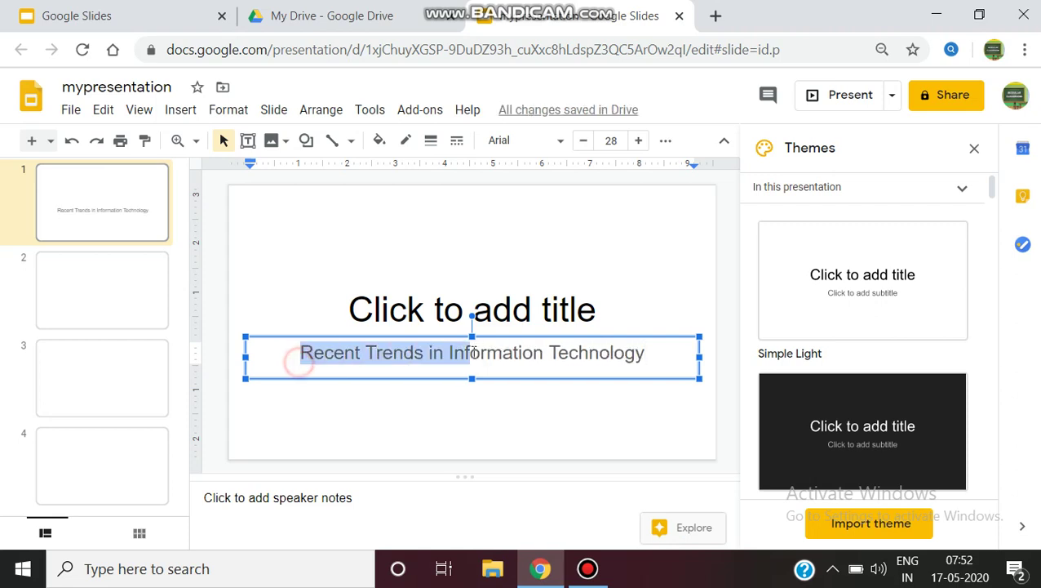
{"action": "left_click", "coordinate": [595, 313]}
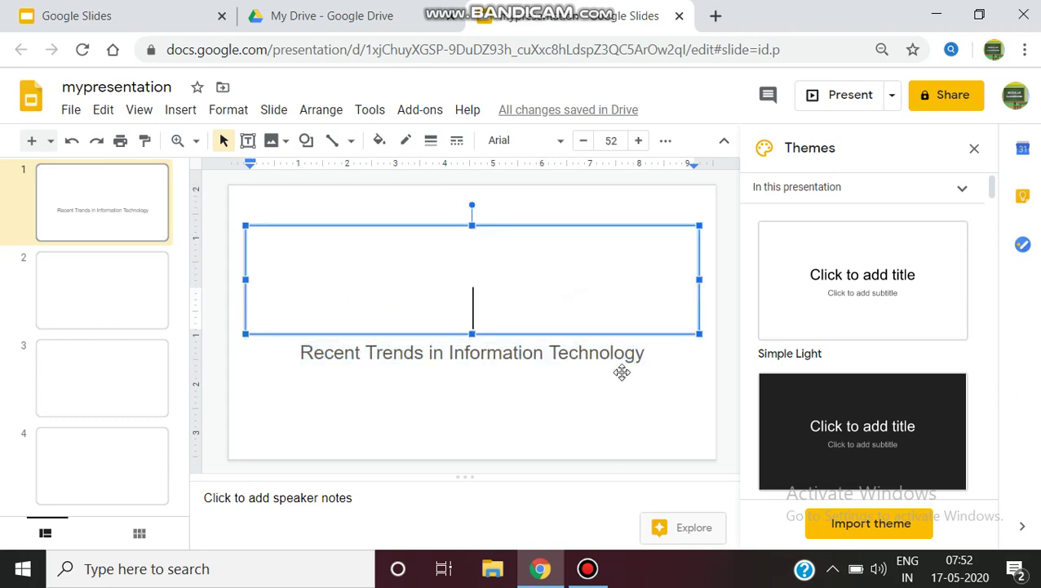
{"action": "left_click", "coordinate": [659, 359]}
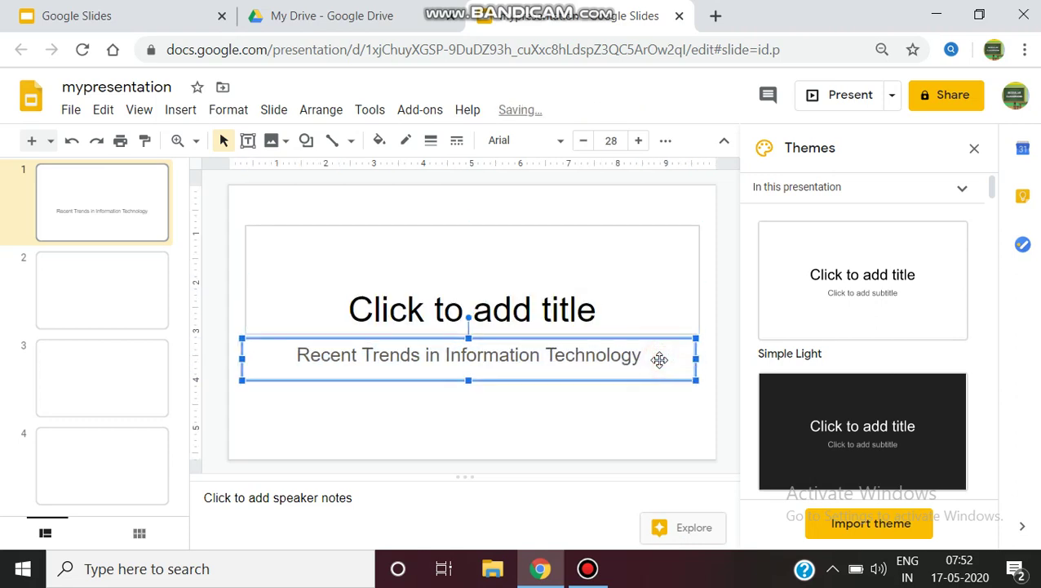
{"action": "left_click_drag", "start_coordinate": [654, 359], "coordinate": [622, 365]}
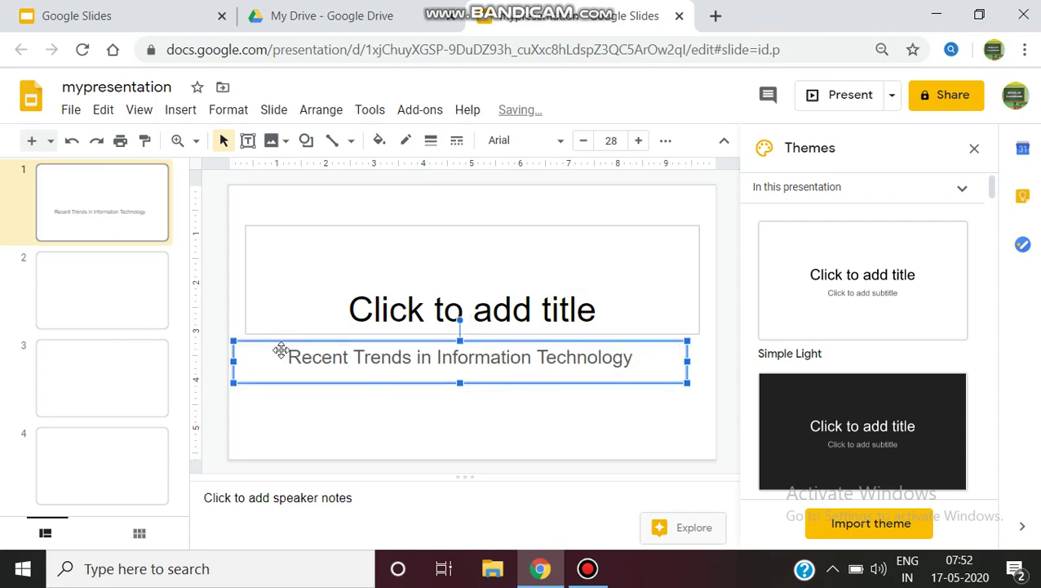
{"action": "left_click_drag", "start_coordinate": [287, 362], "coordinate": [680, 349]}
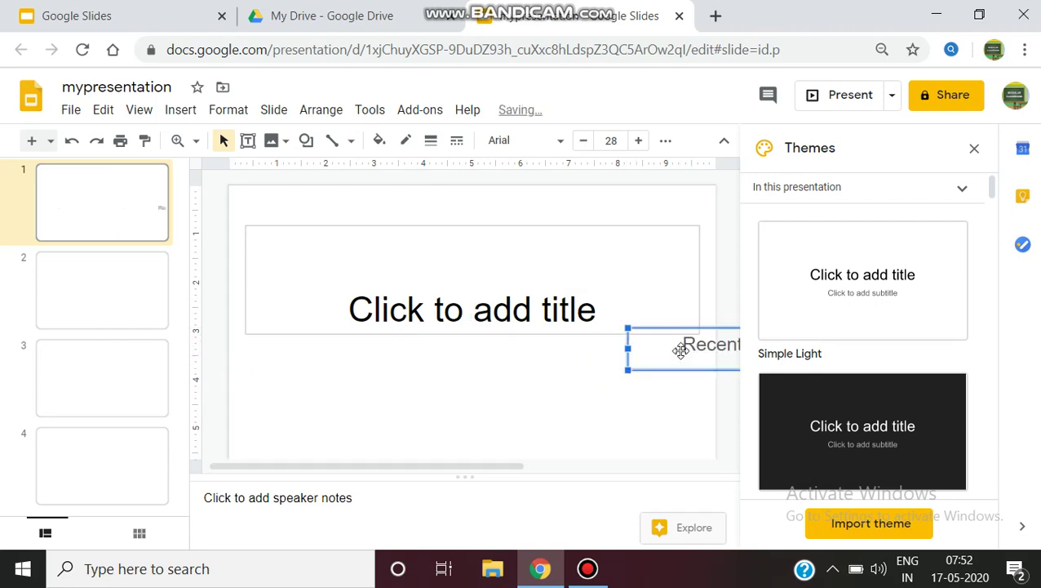
{"action": "left_click", "coordinate": [72, 141]}
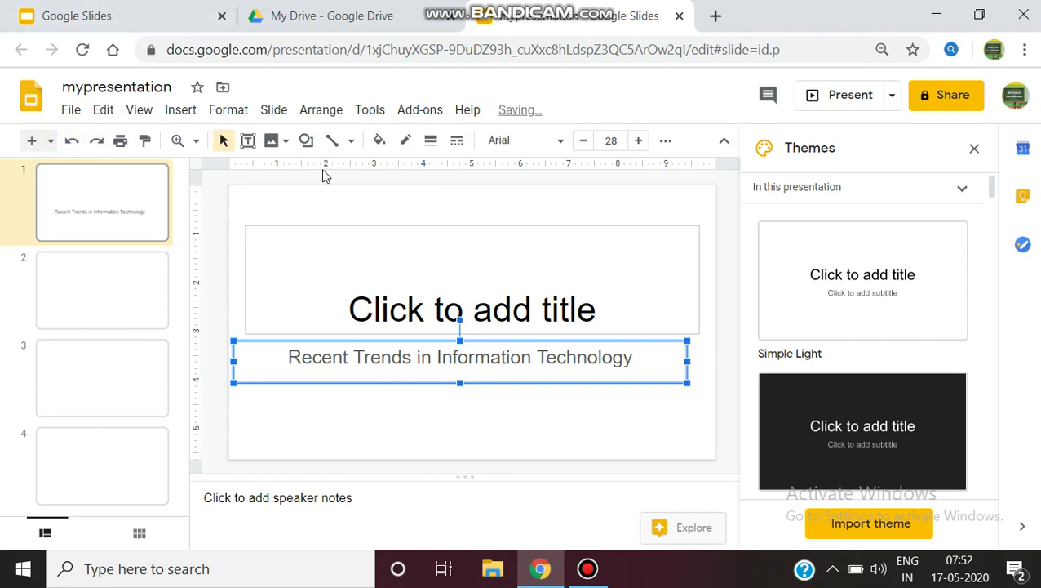
Step: Make the first slide's subtitle text bold and colour it red
{"action": "left_click", "coordinate": [220, 110]}
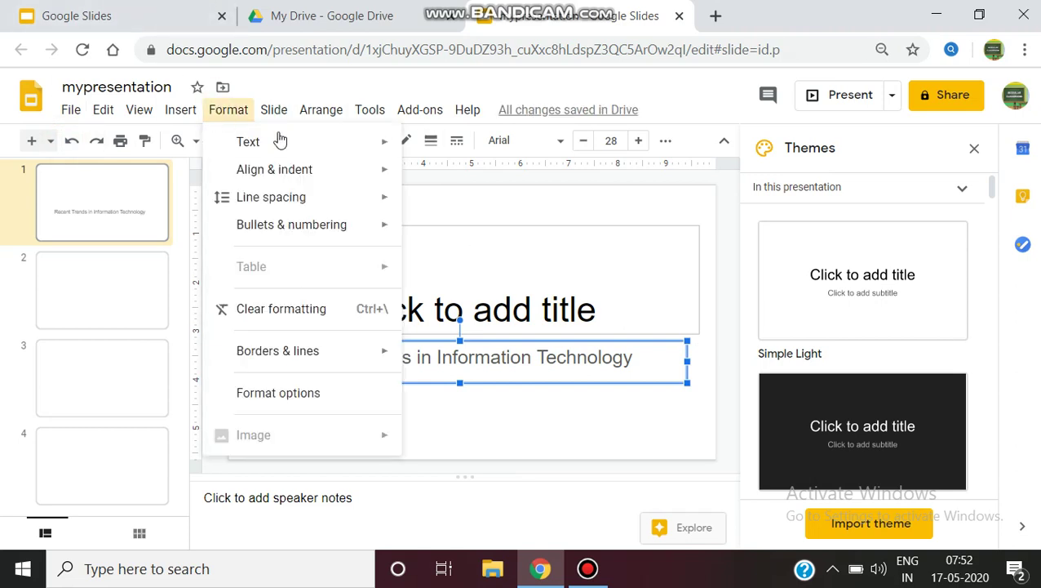
{"action": "mouse_move", "coordinate": [279, 141]}
{"action": "left_click", "coordinate": [526, 151]}
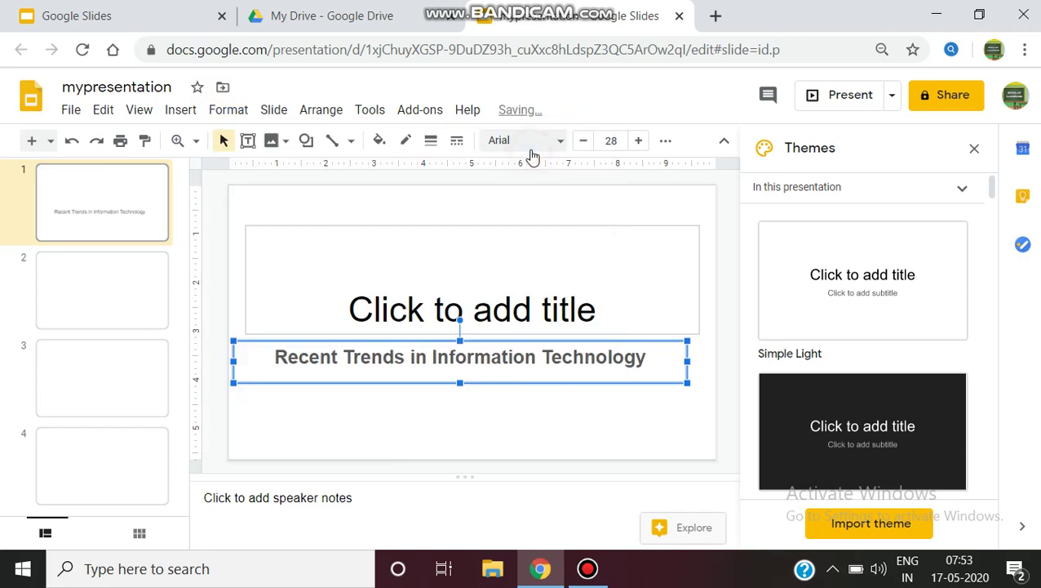
{"action": "left_click", "coordinate": [228, 111]}
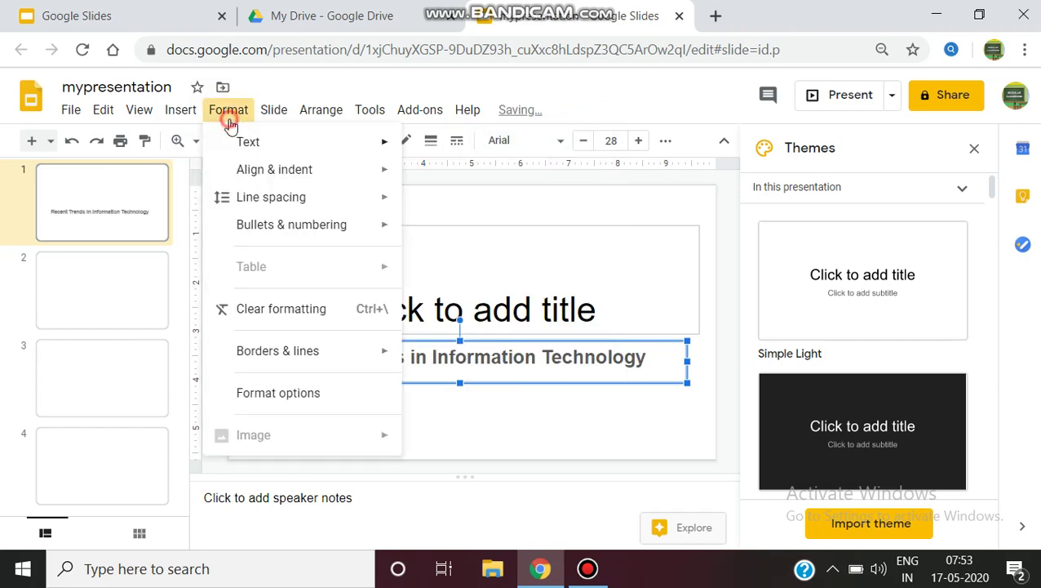
{"action": "mouse_move", "coordinate": [265, 155]}
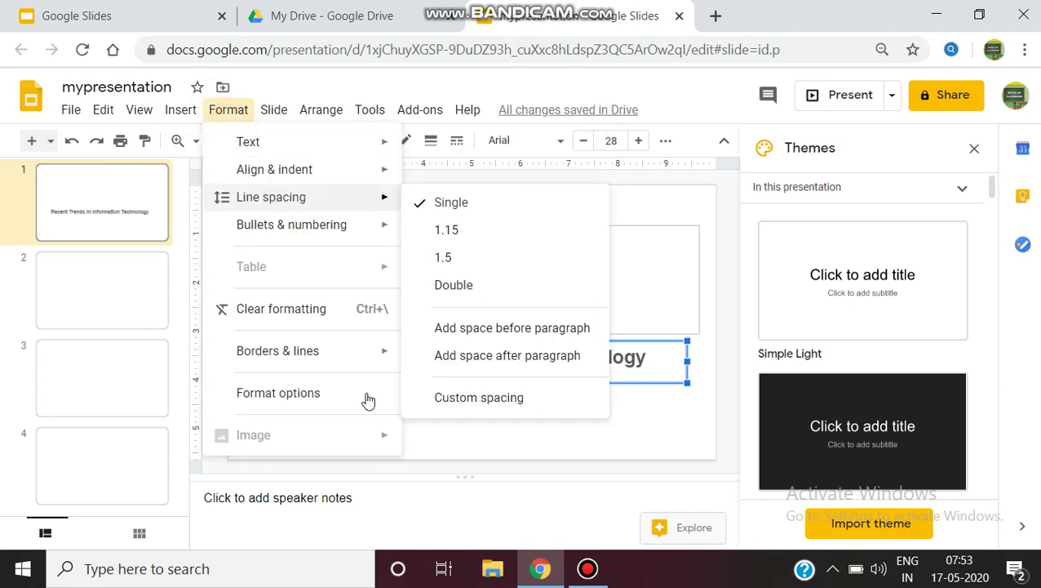
{"action": "mouse_move", "coordinate": [356, 346]}
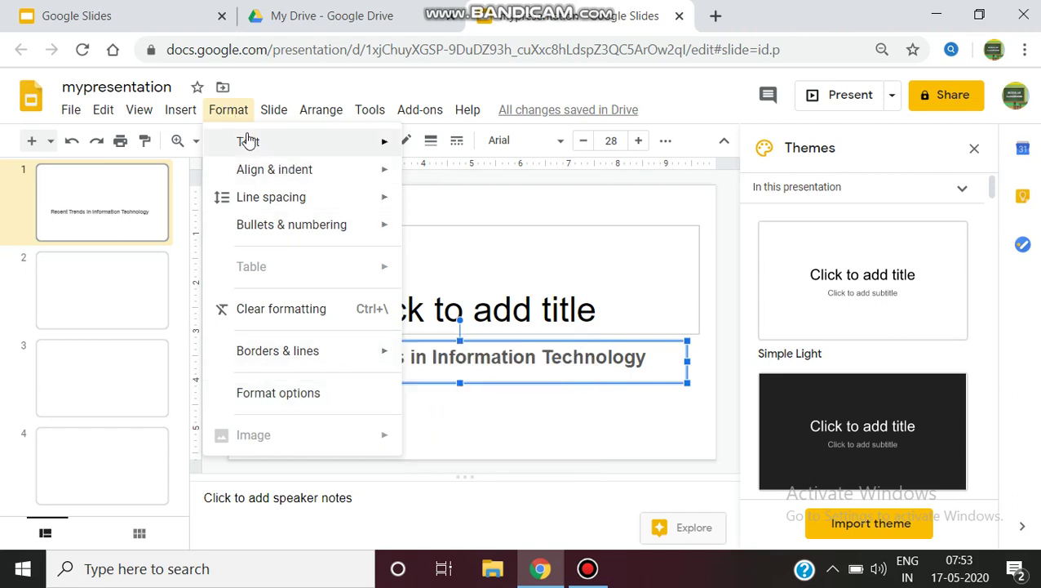
{"action": "mouse_move", "coordinate": [471, 359]}
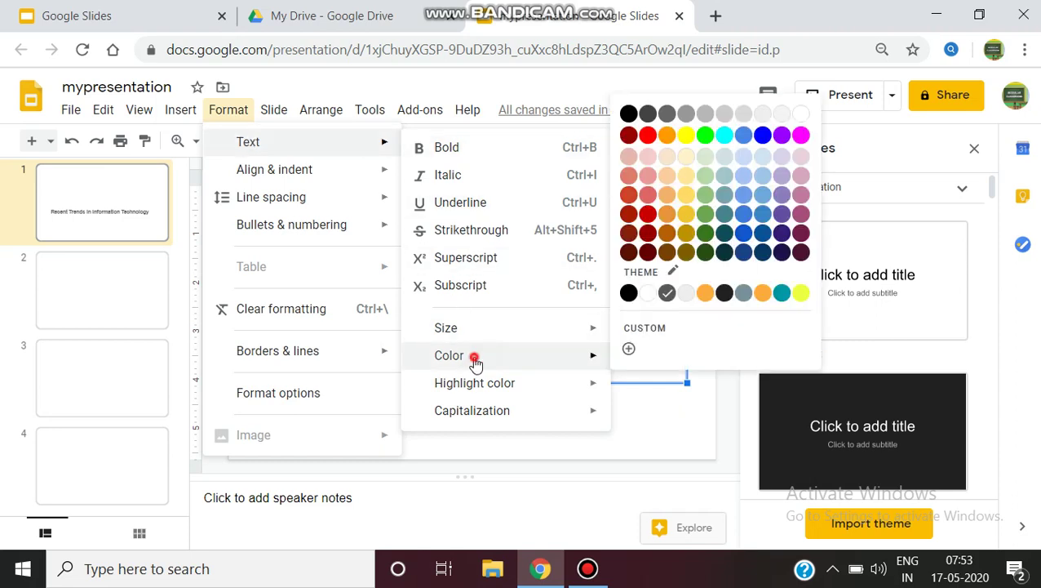
{"action": "left_click", "coordinate": [646, 137]}
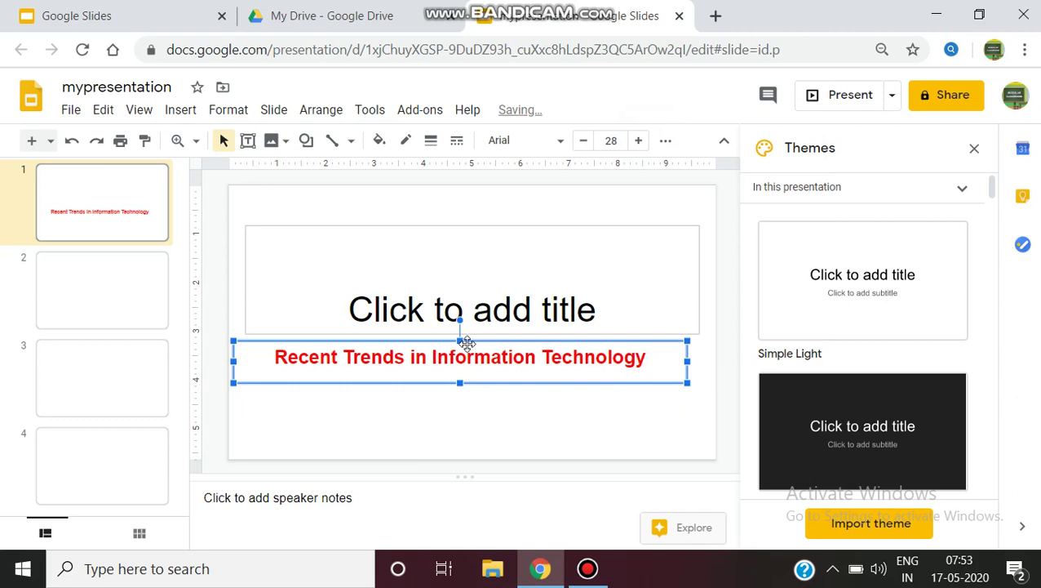
Step: Extend the subtitle box upward and move it up so the red text sits above the title placeholder's prompt
{"action": "left_click_drag", "start_coordinate": [458, 341], "coordinate": [461, 295]}
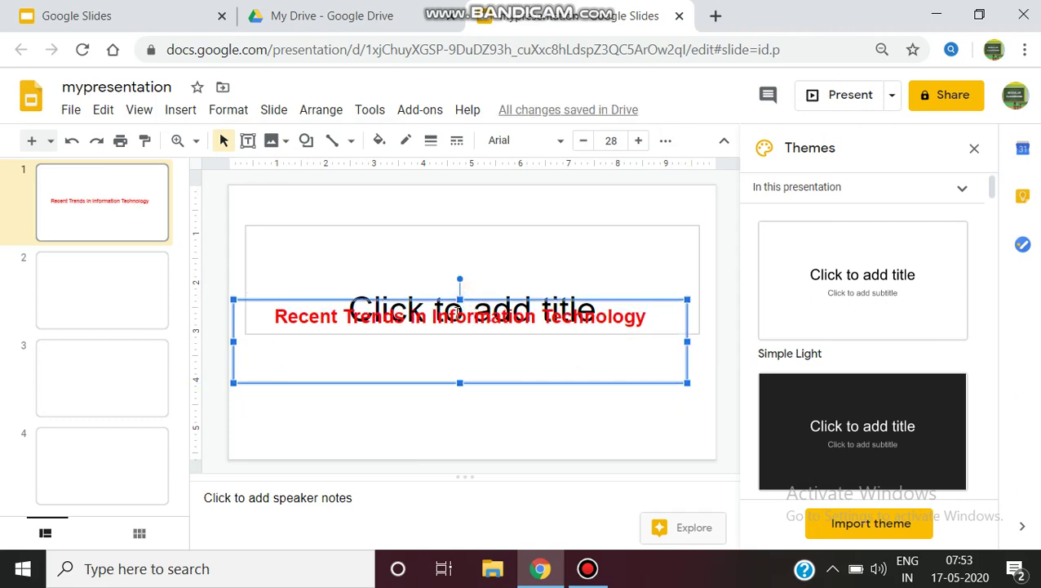
{"action": "left_click_drag", "start_coordinate": [455, 377], "coordinate": [450, 328]}
{"action": "left_click", "coordinate": [443, 305]}
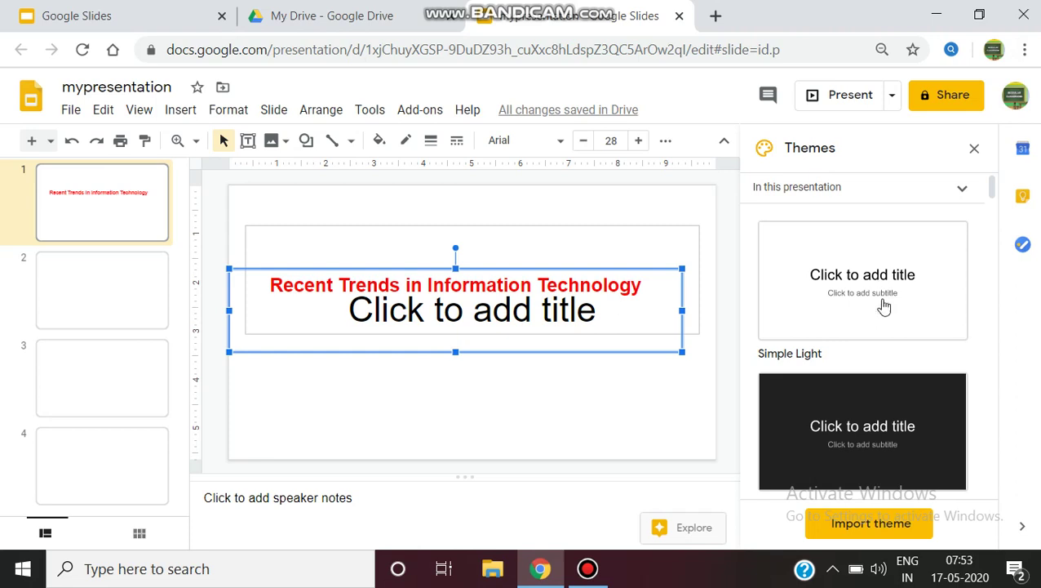
Step: Try the Streamline theme on the presentation and undo it
{"action": "scroll", "coordinate": [904, 390], "scroll_direction": "down", "scroll_amount": 3}
{"action": "left_click", "coordinate": [871, 323]}
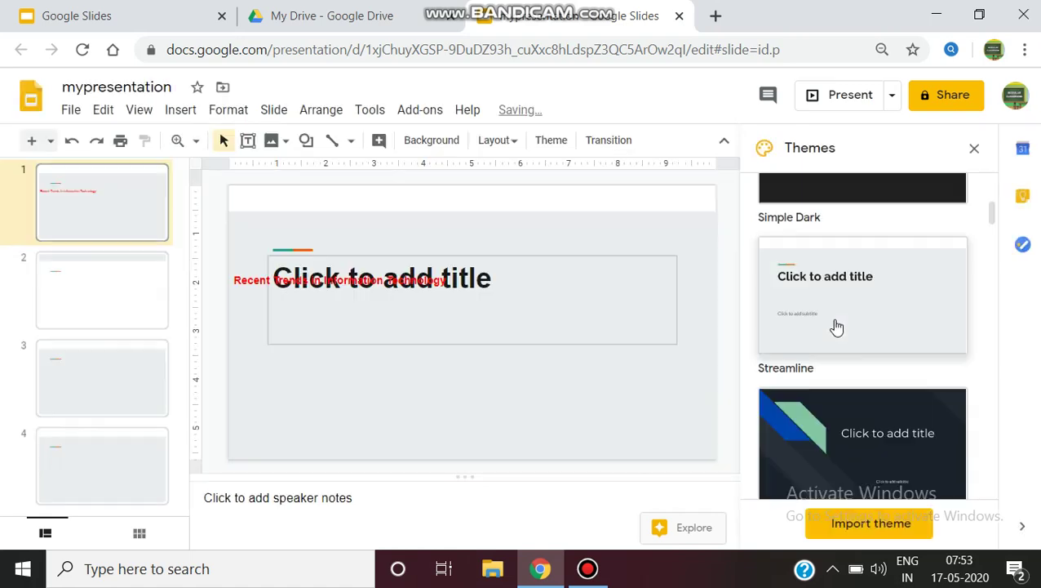
{"action": "left_click", "coordinate": [71, 140]}
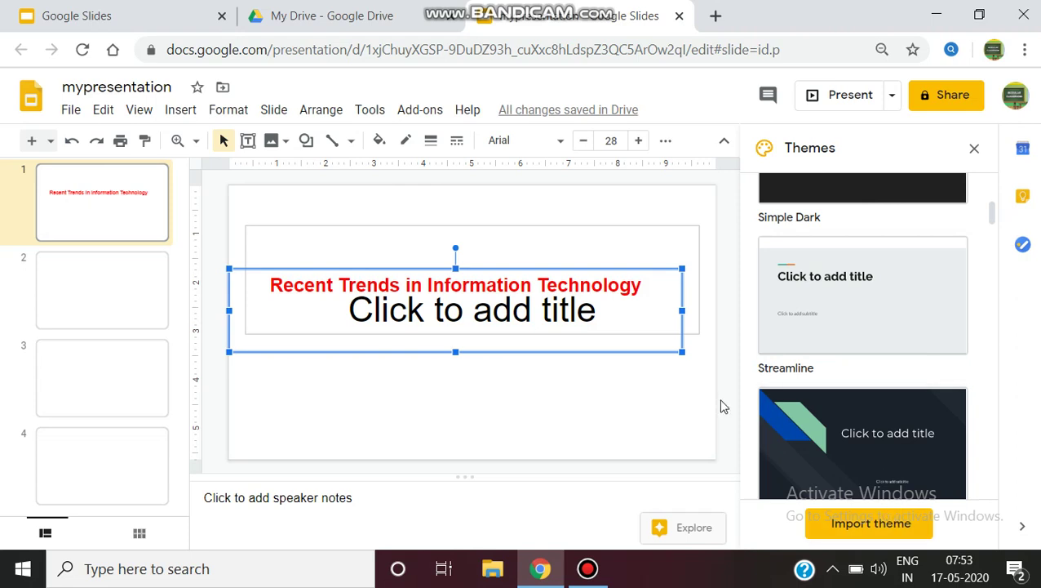
Step: Mark the second slide as skipped
{"action": "key", "text": "Page_Down"}
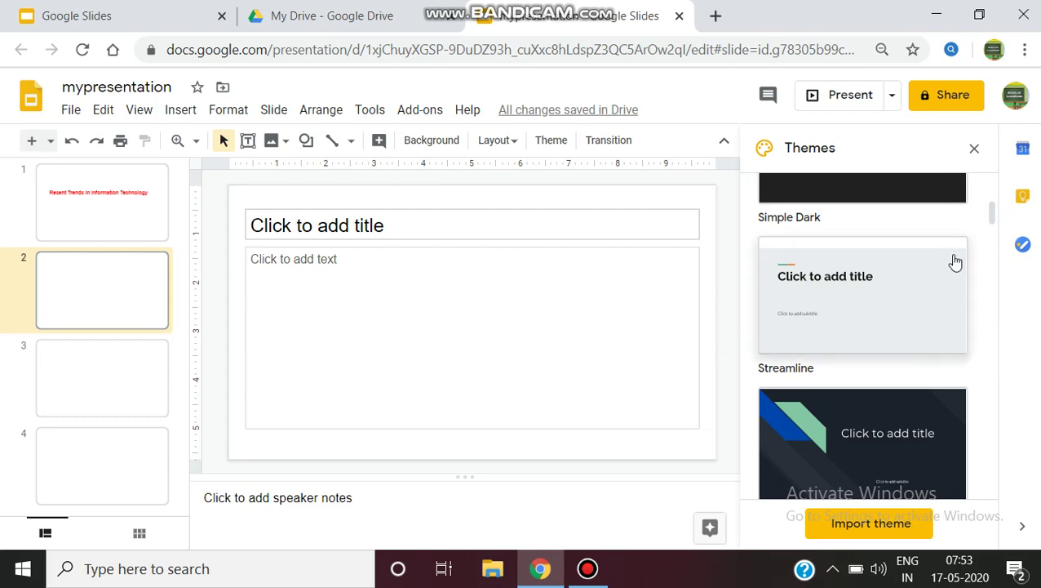
{"action": "right_click", "coordinate": [89, 271]}
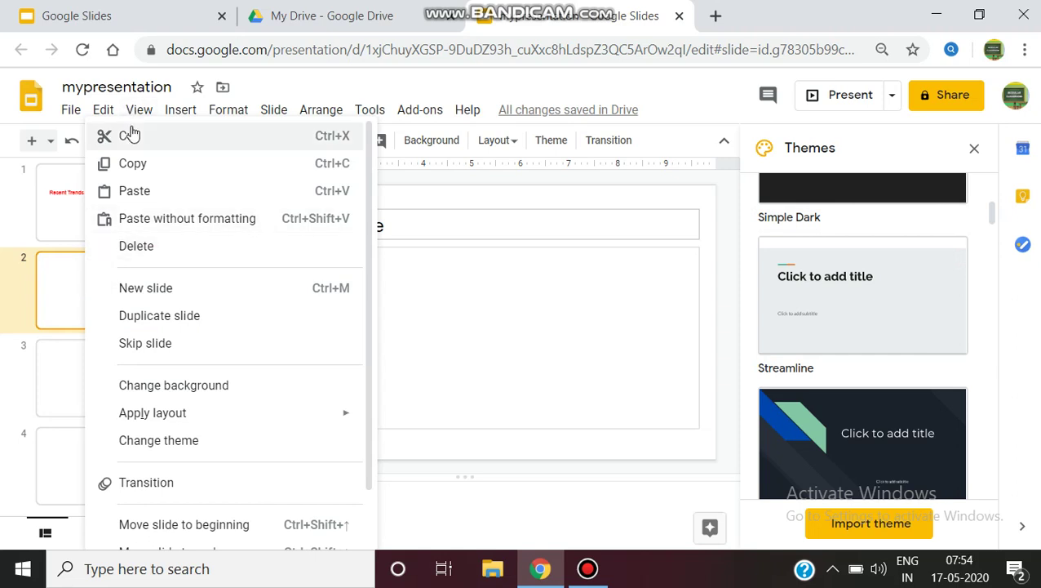
{"action": "left_click", "coordinate": [146, 358]}
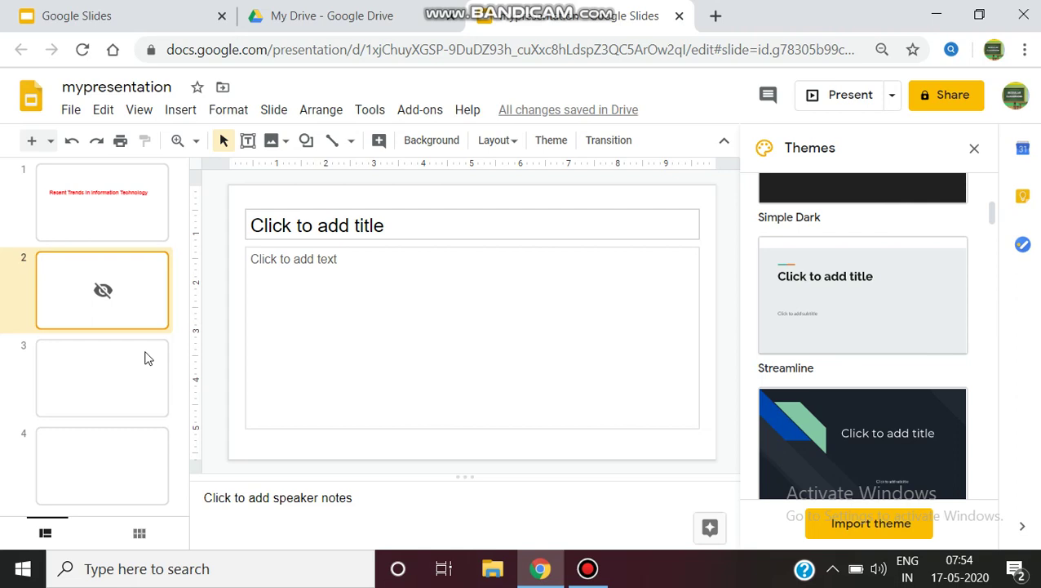
Step: Draw an oval in the second slide's text area and widen it slightly toward the slide's left edge
{"action": "left_click", "coordinate": [186, 113]}
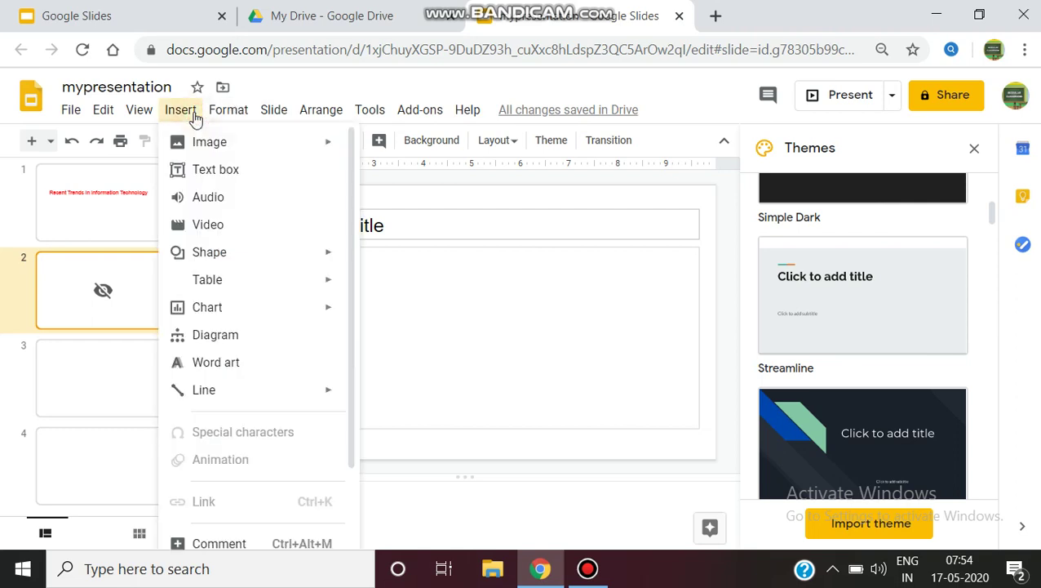
{"action": "mouse_move", "coordinate": [222, 144]}
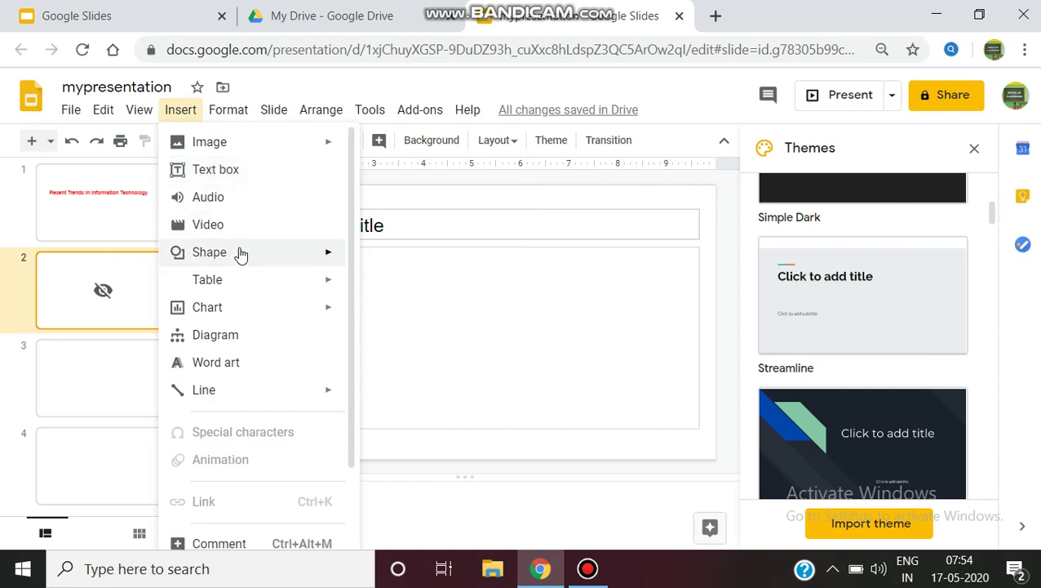
{"action": "mouse_move", "coordinate": [241, 255]}
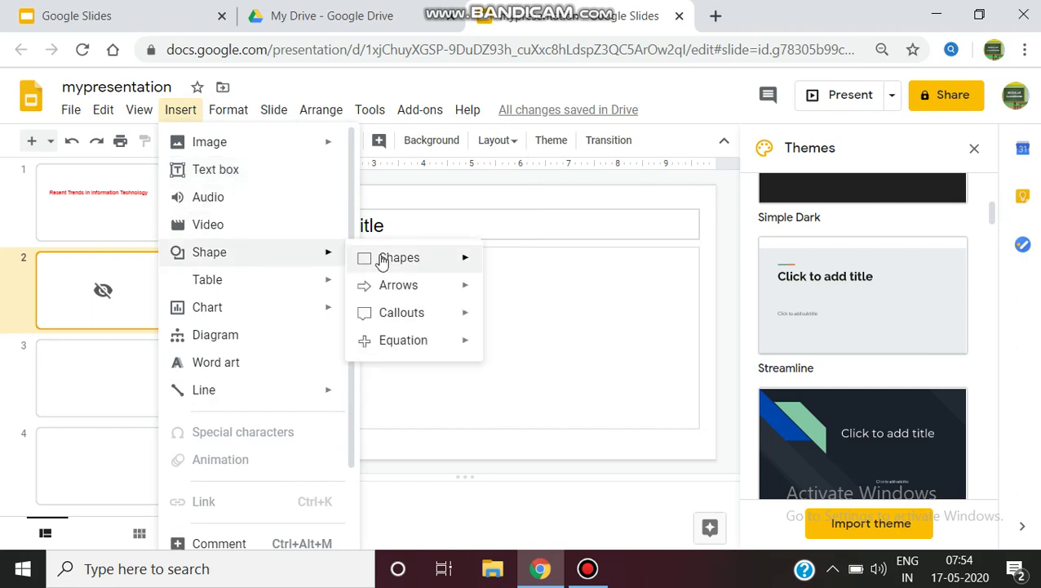
{"action": "mouse_move", "coordinate": [381, 260]}
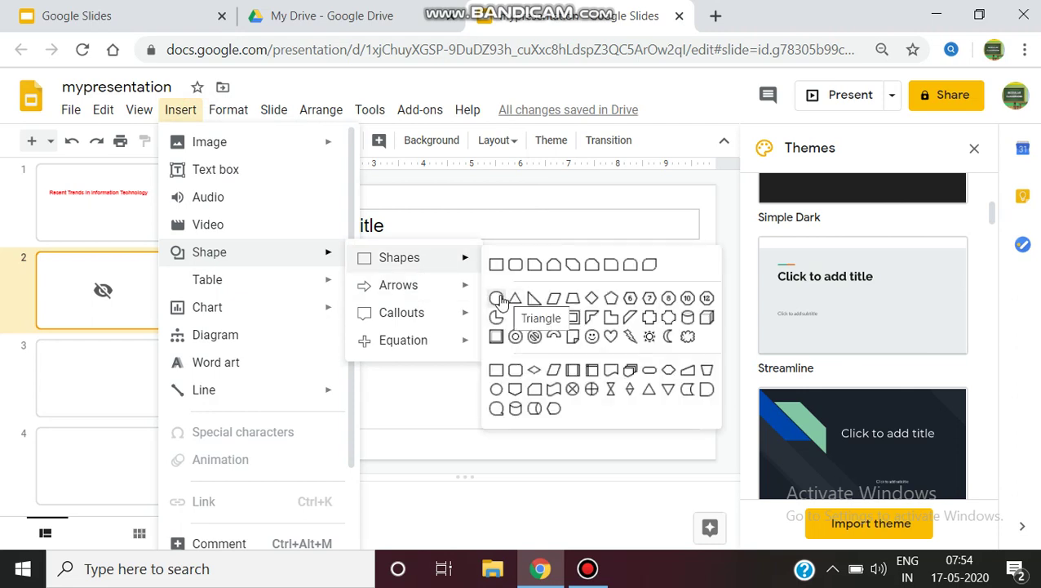
{"action": "left_click", "coordinate": [496, 298]}
{"action": "left_click_drag", "start_coordinate": [372, 298], "coordinate": [445, 380]}
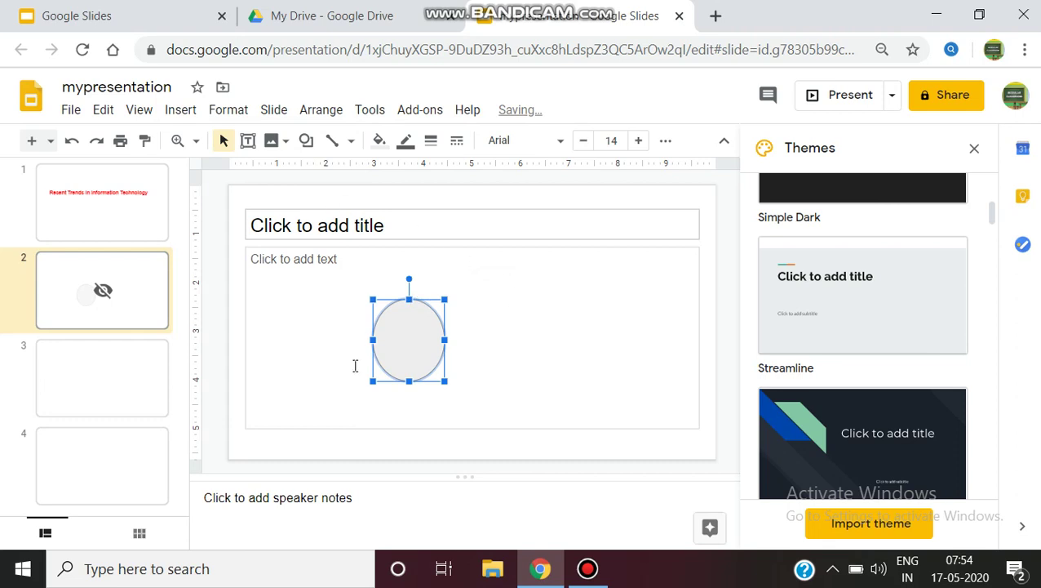
{"action": "left_click_drag", "start_coordinate": [373, 340], "coordinate": [352, 340]}
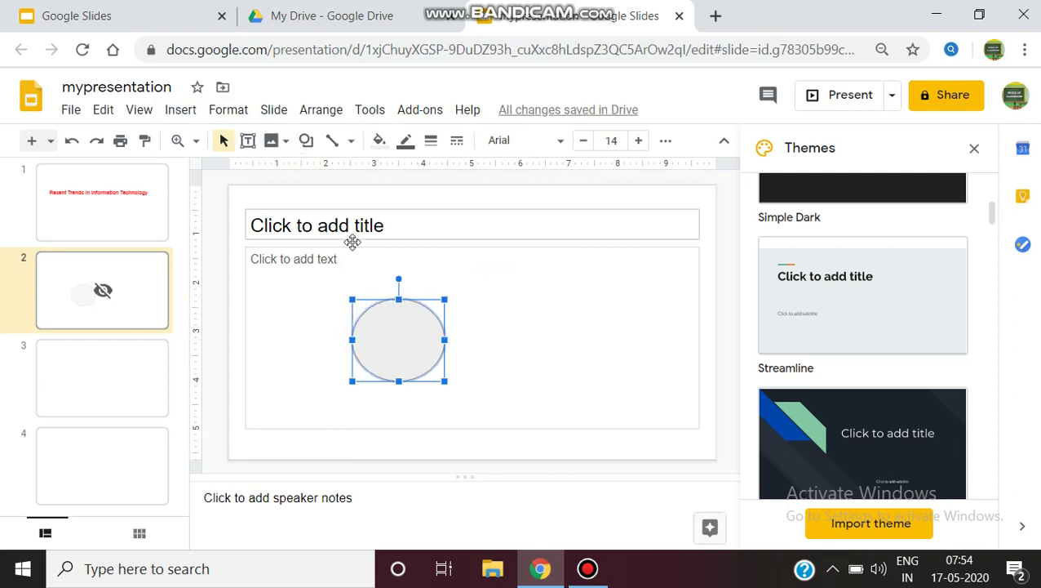
{"action": "left_click", "coordinate": [187, 109]}
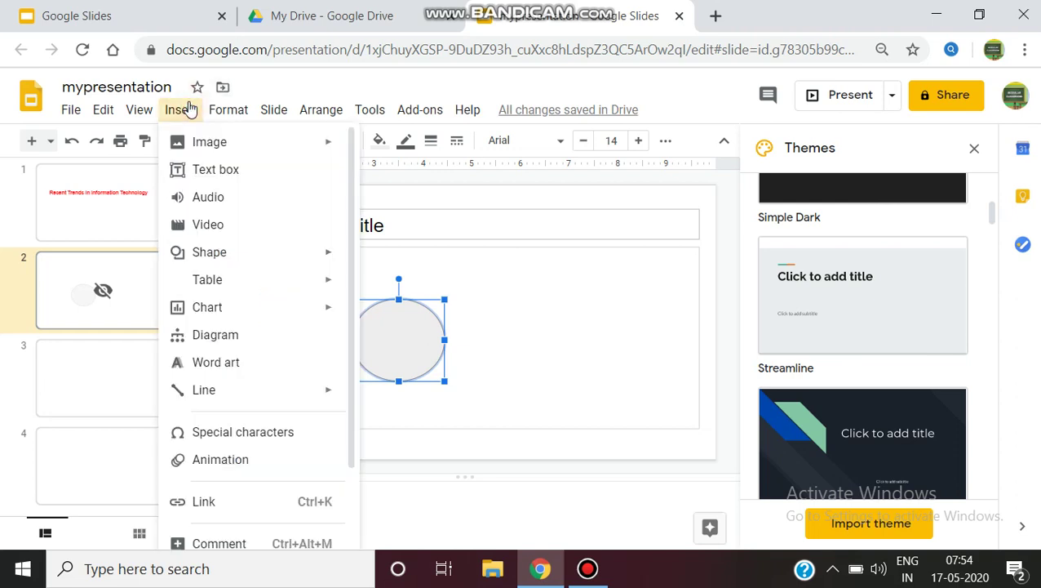
{"action": "mouse_move", "coordinate": [236, 327]}
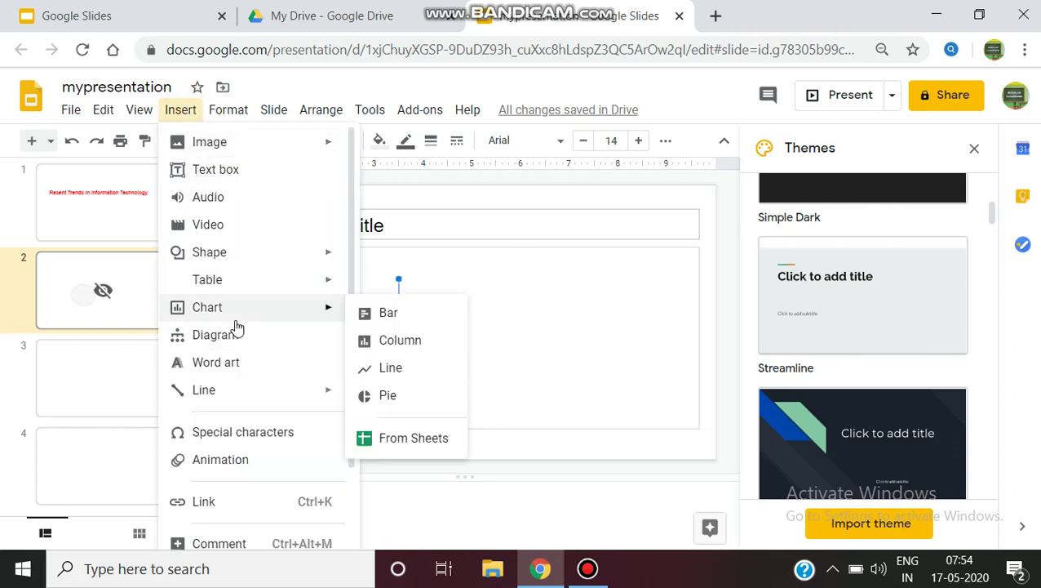
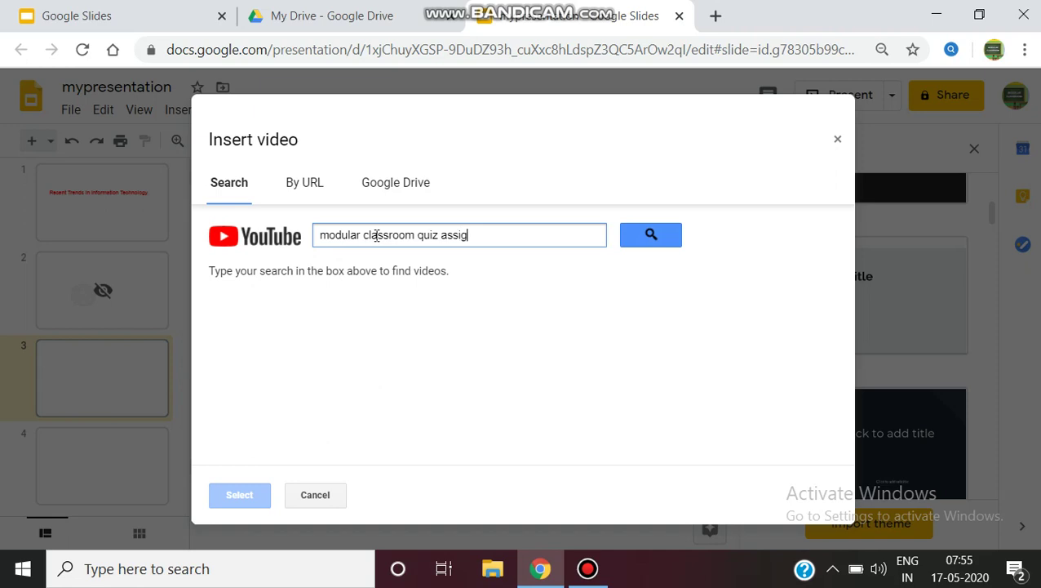
Step: Search YouTube for "modular classroom quiz assignment" and insert the video "How to Create a Quiz from Classroom?" on the third slide
{"action": "key", "text": "Return"}
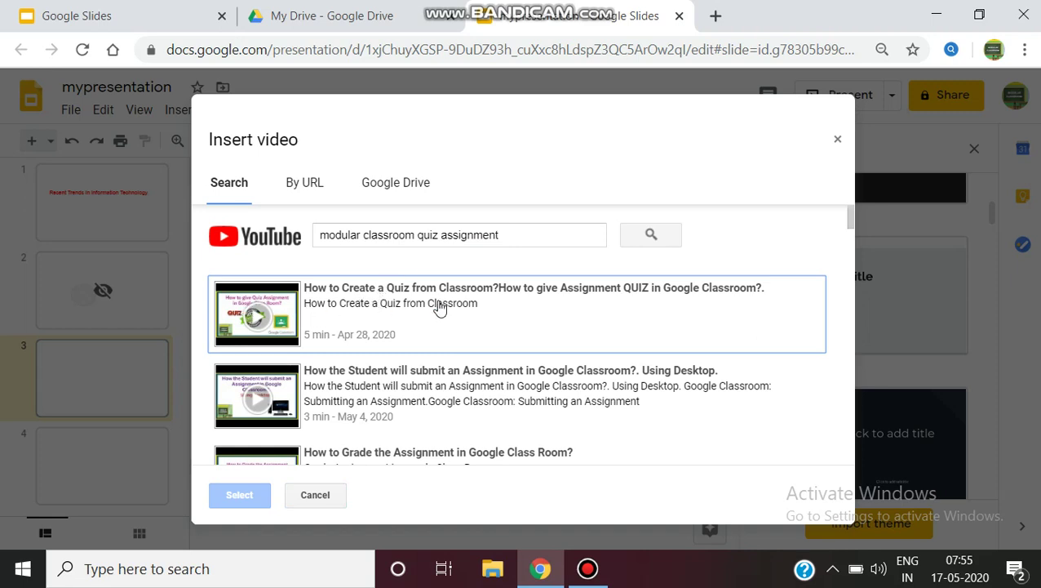
{"action": "left_click", "coordinate": [274, 314]}
{"action": "left_click", "coordinate": [252, 495]}
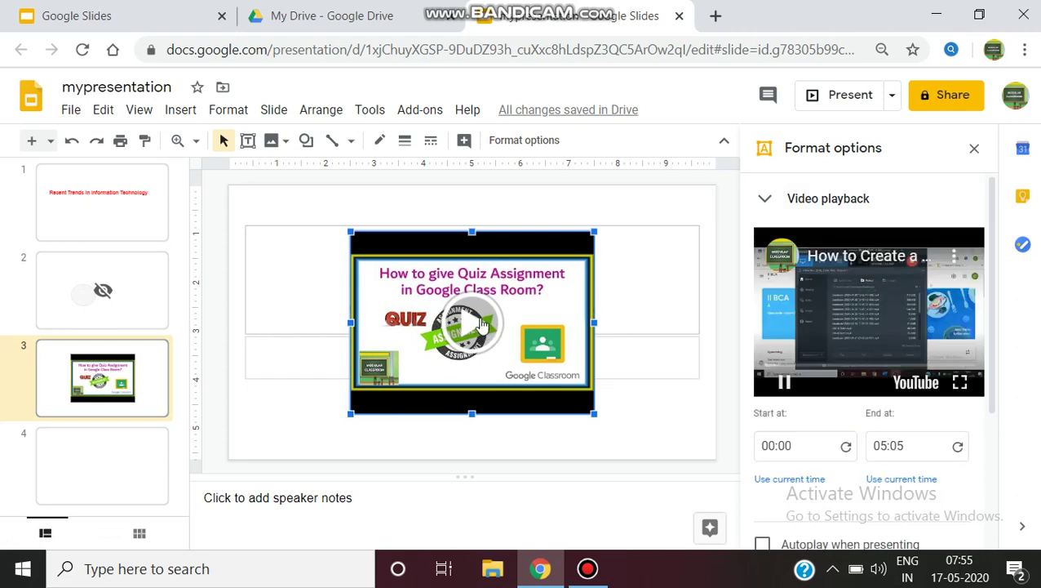
Step: Set the video's start time to 200 seconds (03:20) and present the third slide to play the video
{"action": "left_click", "coordinate": [813, 448]}
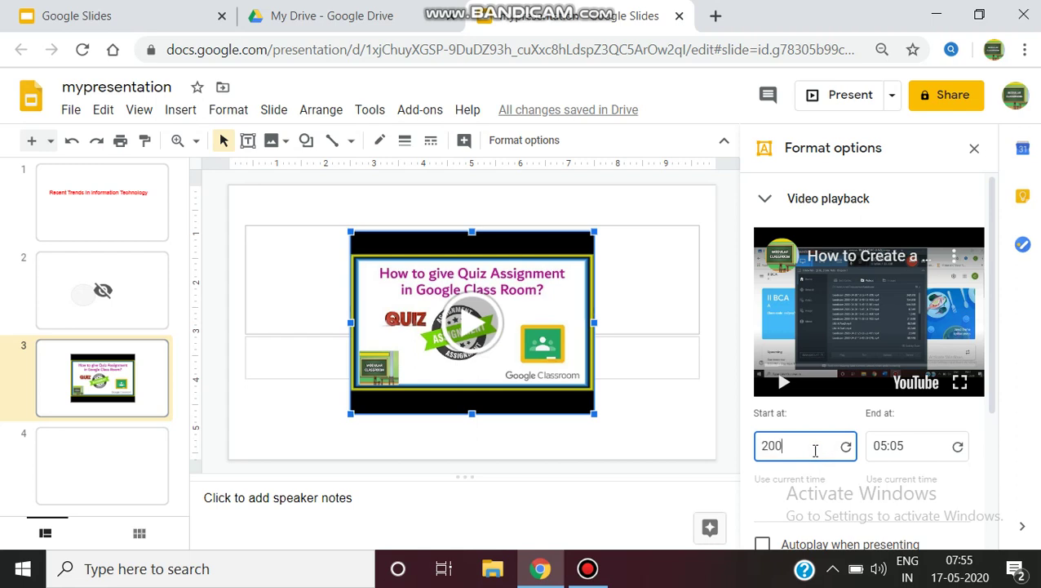
{"action": "left_click", "coordinate": [888, 441]}
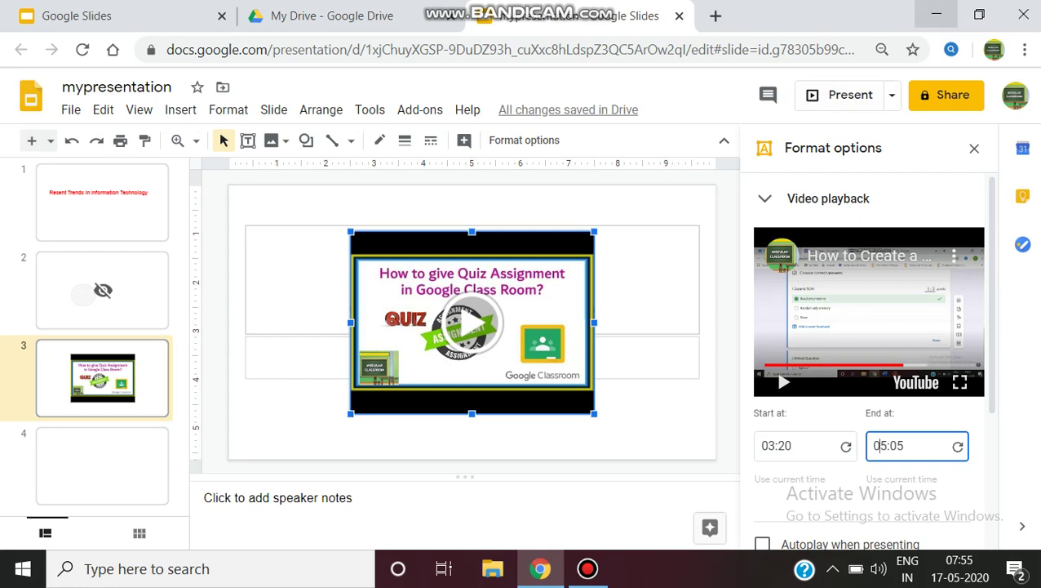
{"action": "left_click", "coordinate": [852, 95]}
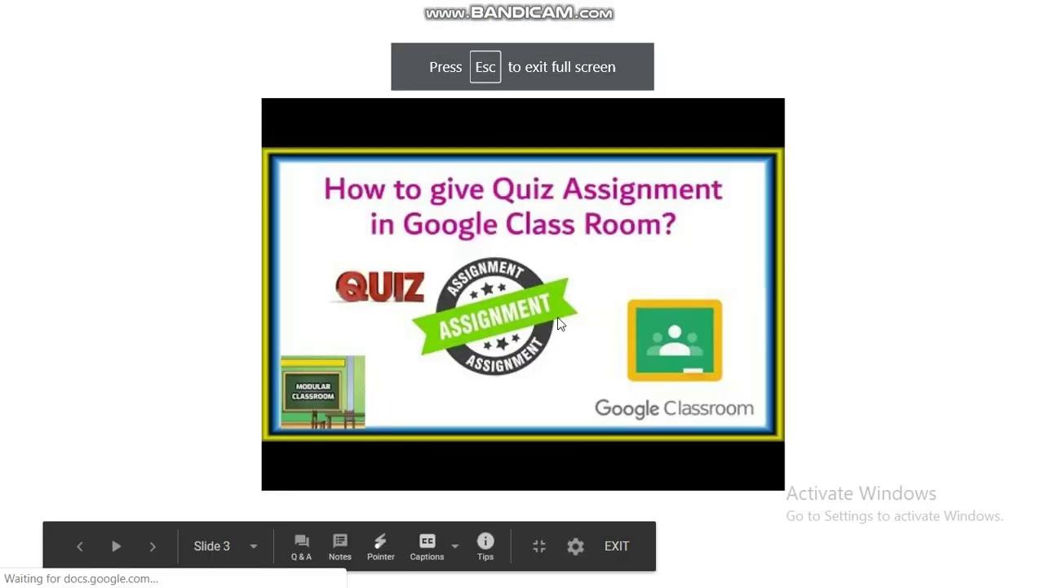
{"action": "left_click", "coordinate": [523, 304]}
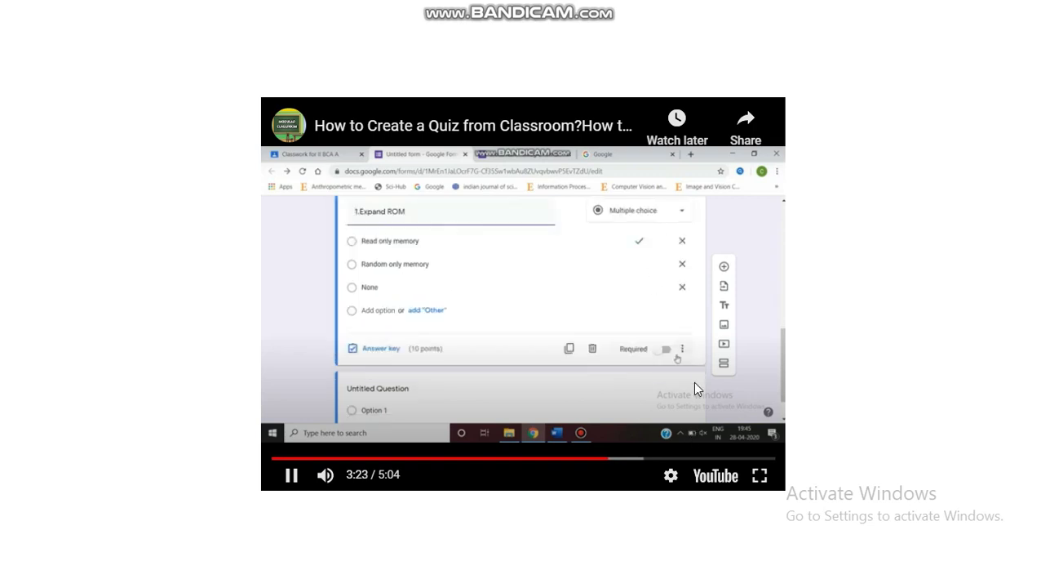
Step: Pause the playing quiz video and exit the slideshow back to the editor
{"action": "left_click", "coordinate": [292, 476]}
{"action": "key", "text": "Escape"}
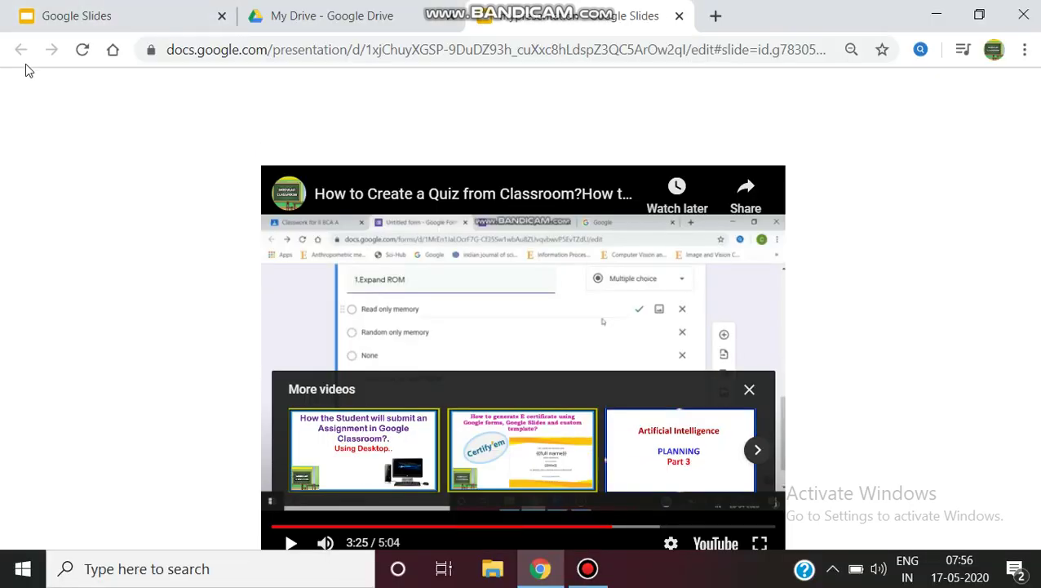
{"action": "key", "text": "Escape"}
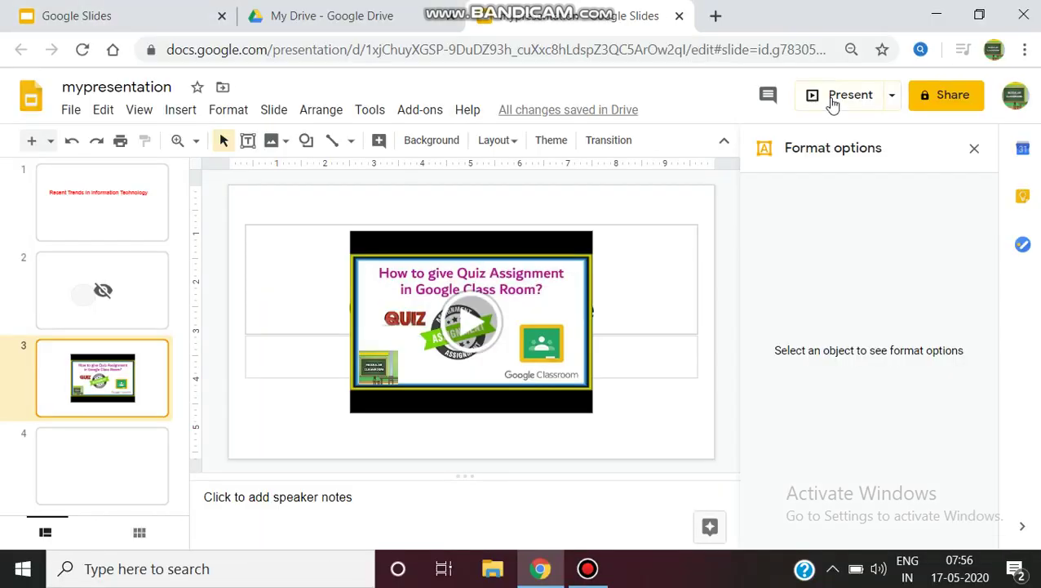
Step: Present the third slide in presenter view and pause and resume the presentation timer
{"action": "left_click", "coordinate": [893, 97]}
{"action": "left_click", "coordinate": [759, 129]}
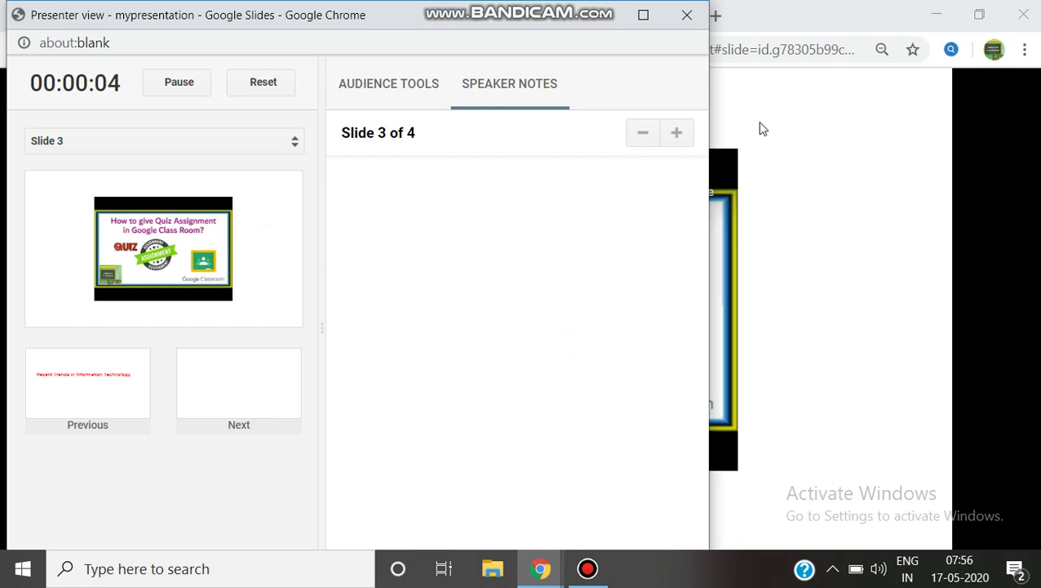
{"action": "double_click", "coordinate": [116, 84]}
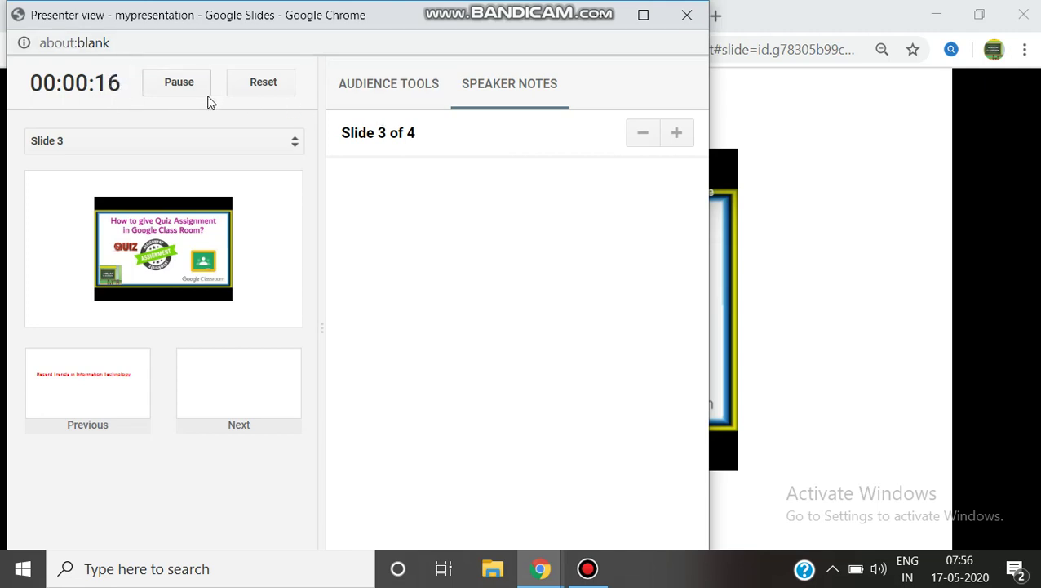
{"action": "left_click", "coordinate": [179, 82]}
{"action": "left_click", "coordinate": [178, 82]}
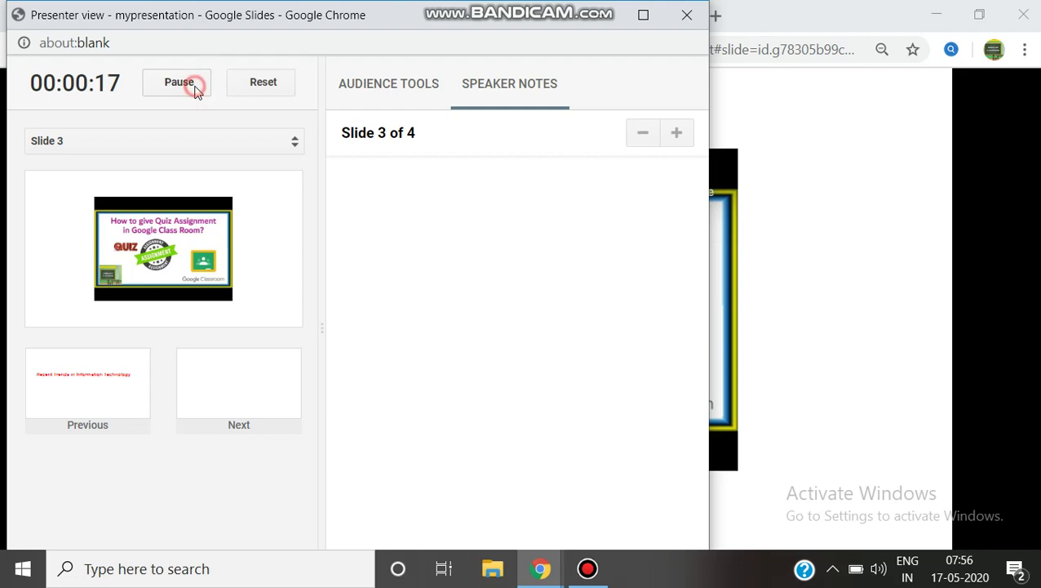
Step: Start a new audience question session in presenter view, and switch accepting questions off and back on
{"action": "left_click", "coordinate": [369, 96]}
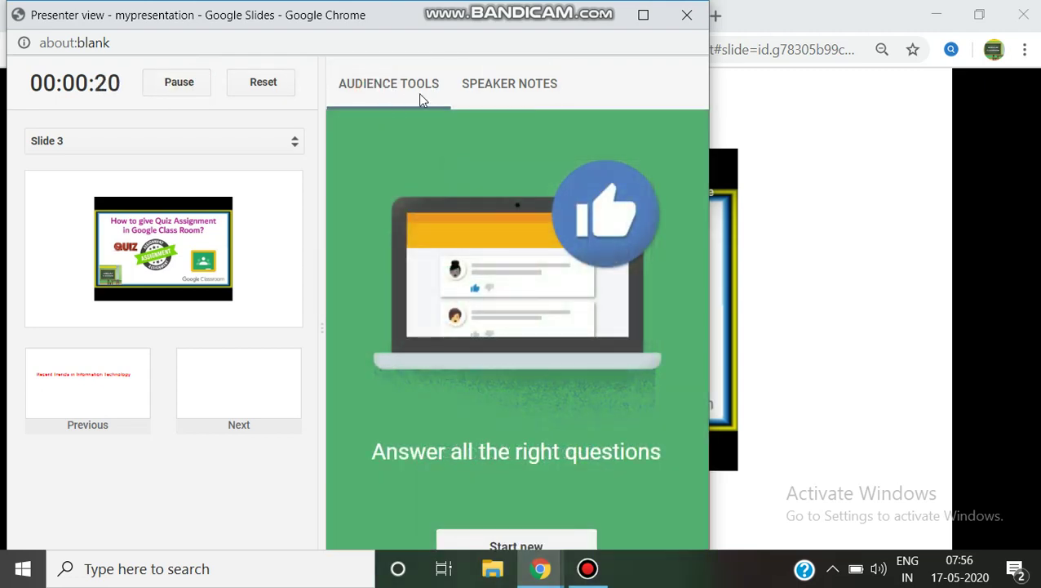
{"action": "left_click", "coordinate": [542, 546]}
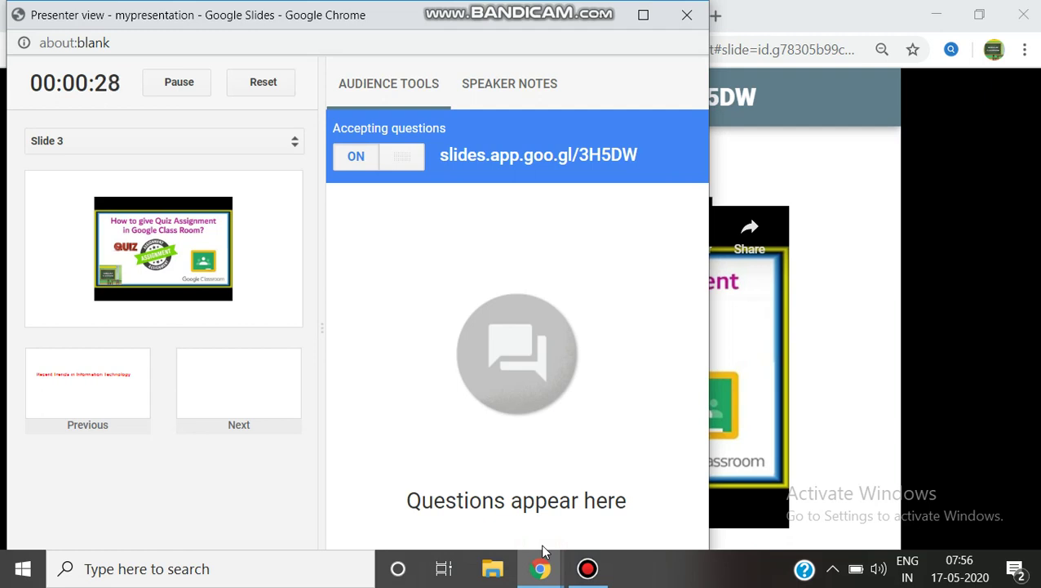
{"action": "left_click", "coordinate": [362, 159]}
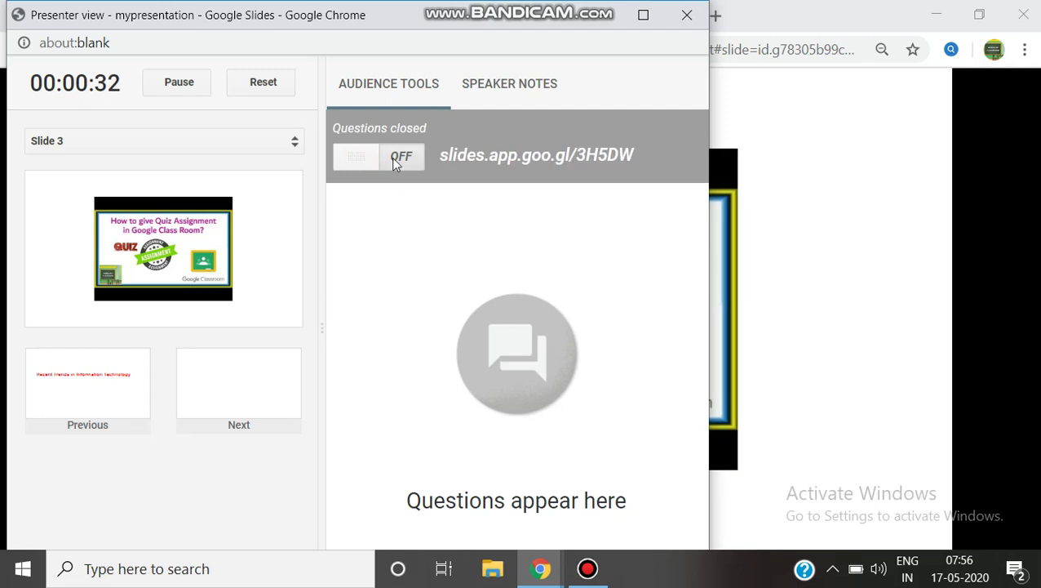
{"action": "left_click", "coordinate": [400, 158]}
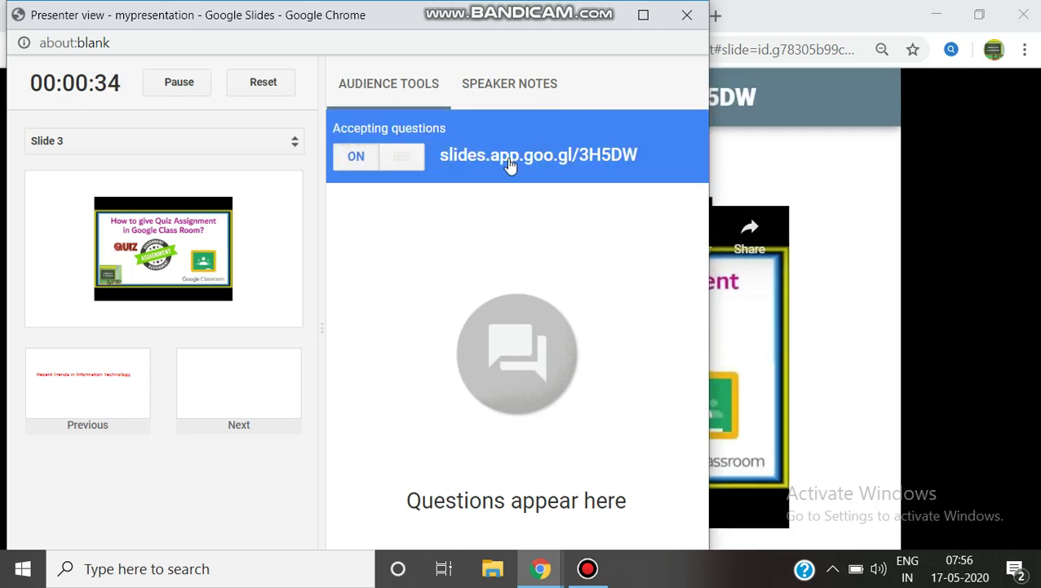
{"action": "left_click", "coordinate": [513, 487]}
{"action": "left_click", "coordinate": [514, 510]}
{"action": "left_click", "coordinate": [514, 506]}
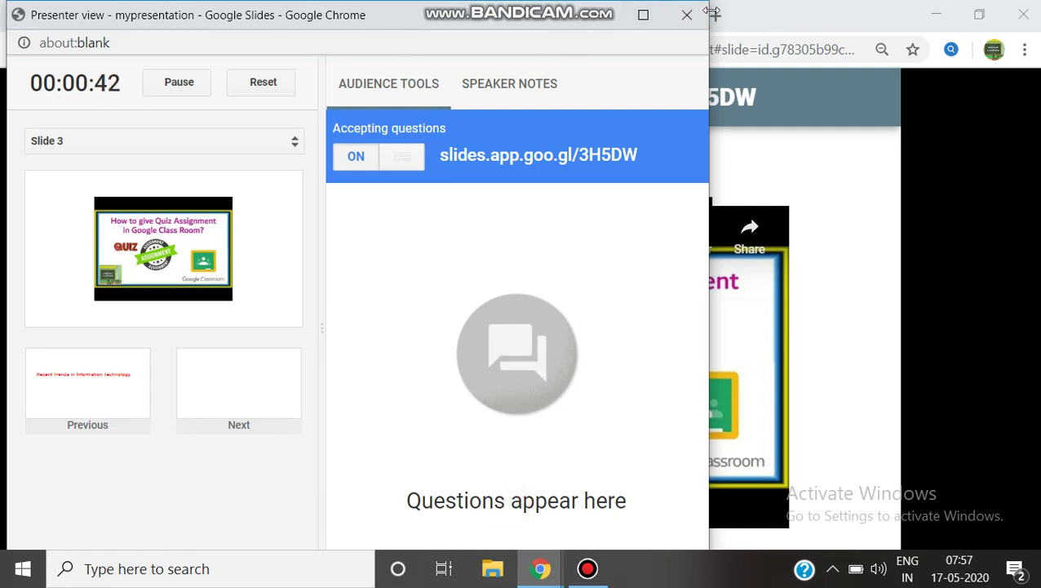
Step: Close the presenter view window and exit the third slide's slideshow with its audience question banner
{"action": "left_click", "coordinate": [687, 15]}
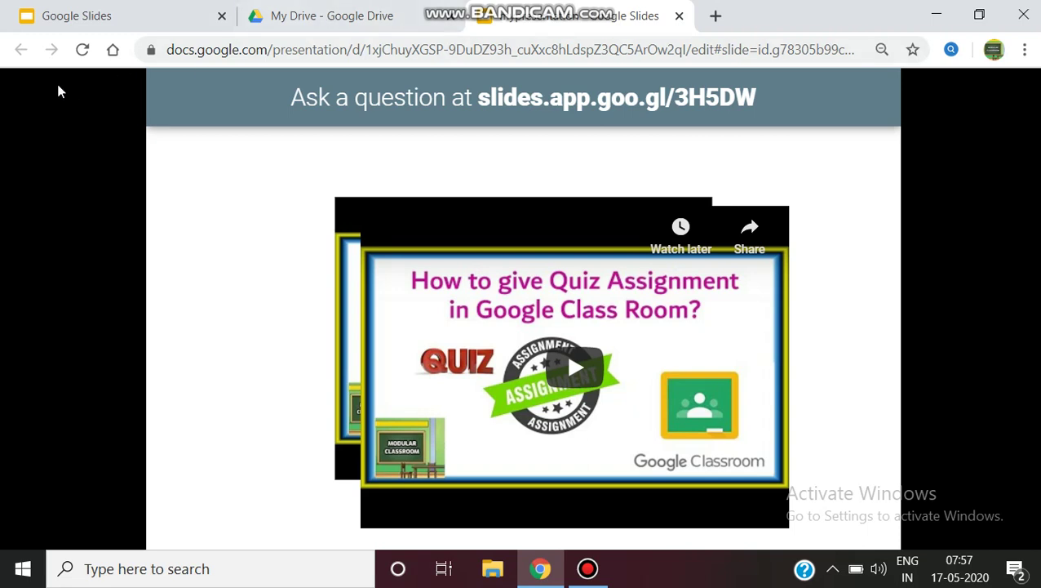
{"action": "left_click", "coordinate": [643, 50]}
{"action": "left_click", "coordinate": [650, 235]}
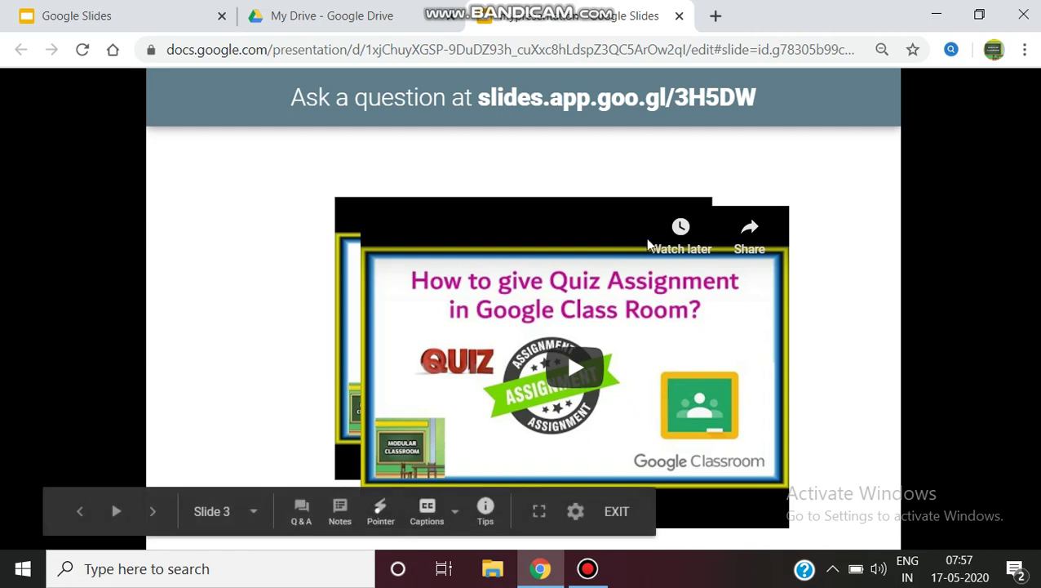
{"action": "left_click", "coordinate": [612, 517]}
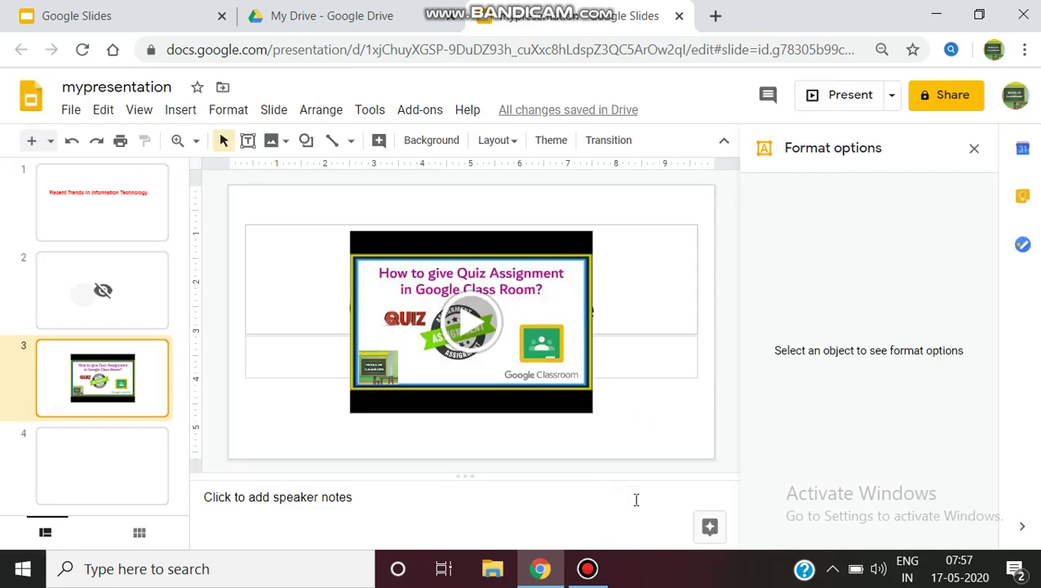